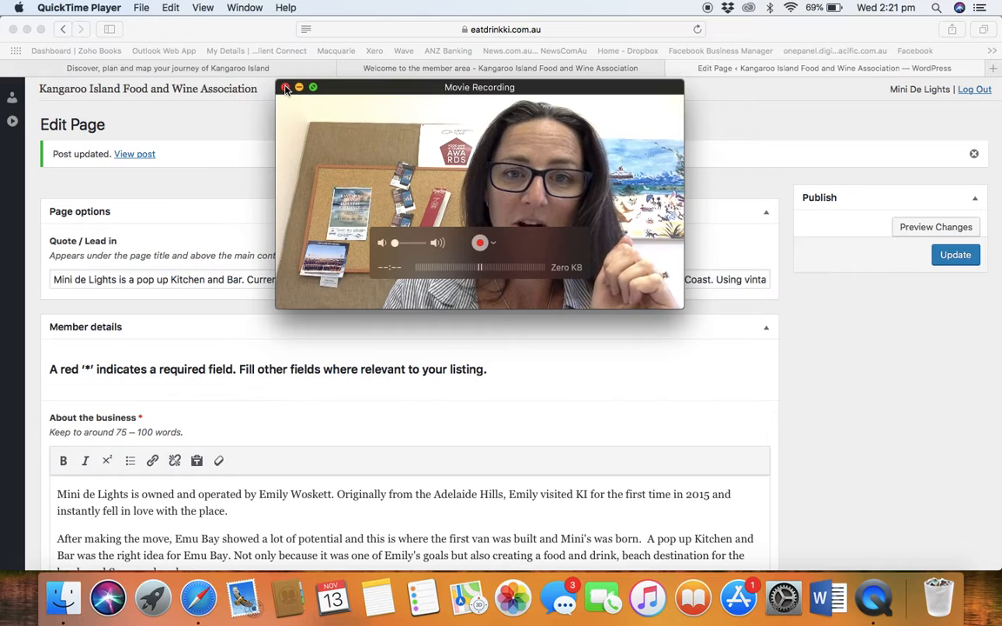
Close the Movie Recording window in front of the Edit Page form
{"action": "left_click", "coordinate": [285, 88]}
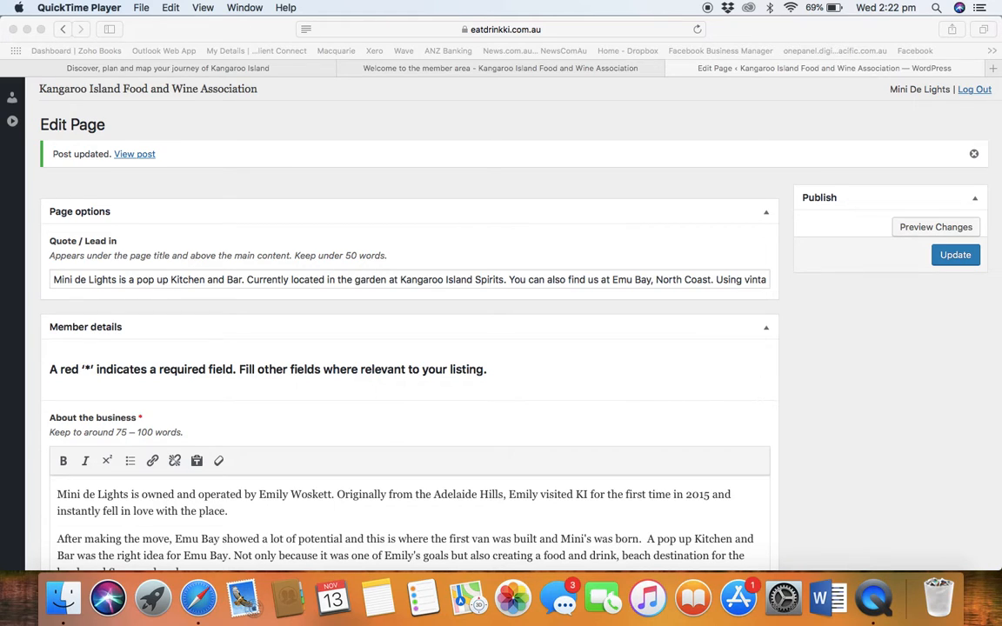
{"action": "scroll", "coordinate": [409, 348], "scroll_direction": "down", "scroll_amount": 2}
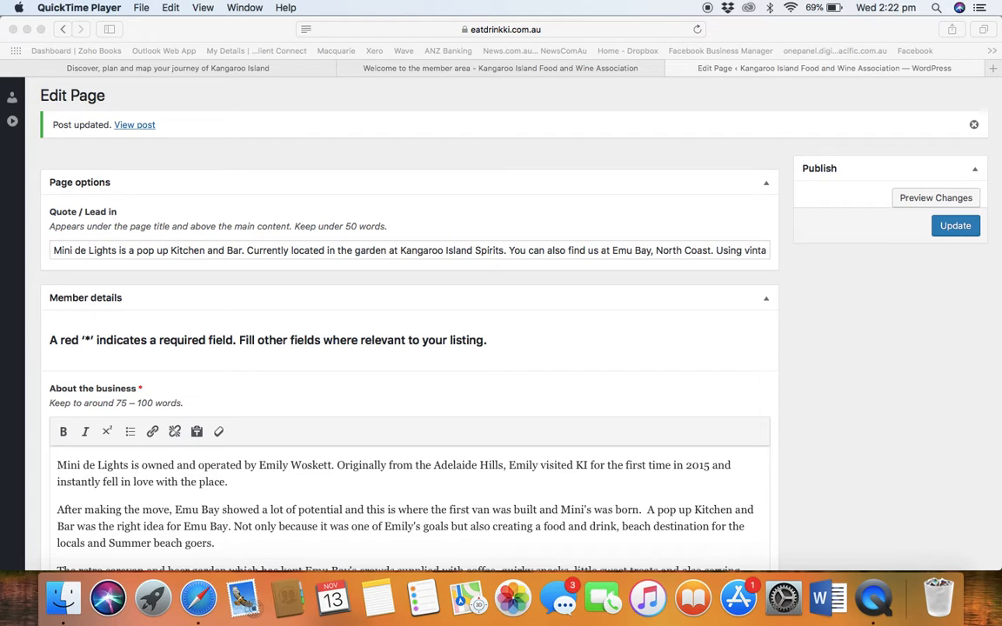
{"action": "scroll", "coordinate": [501, 321], "scroll_direction": "up", "scroll_amount": 1}
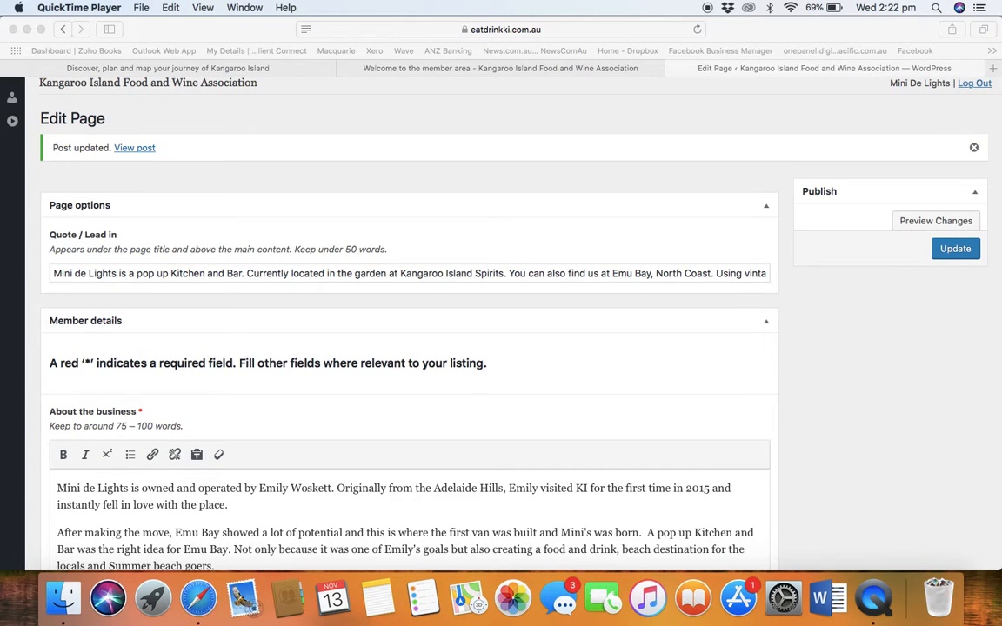
Open the account's Profile page and look through its personal options, contact fields and account management settings
{"action": "left_click", "coordinate": [13, 103]}
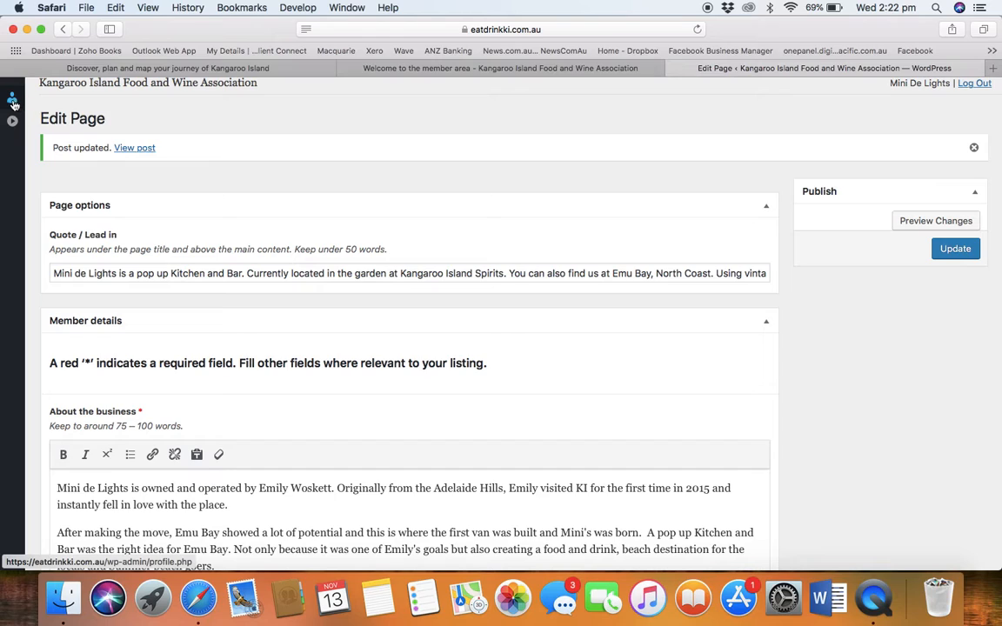
{"action": "left_click", "coordinate": [13, 103]}
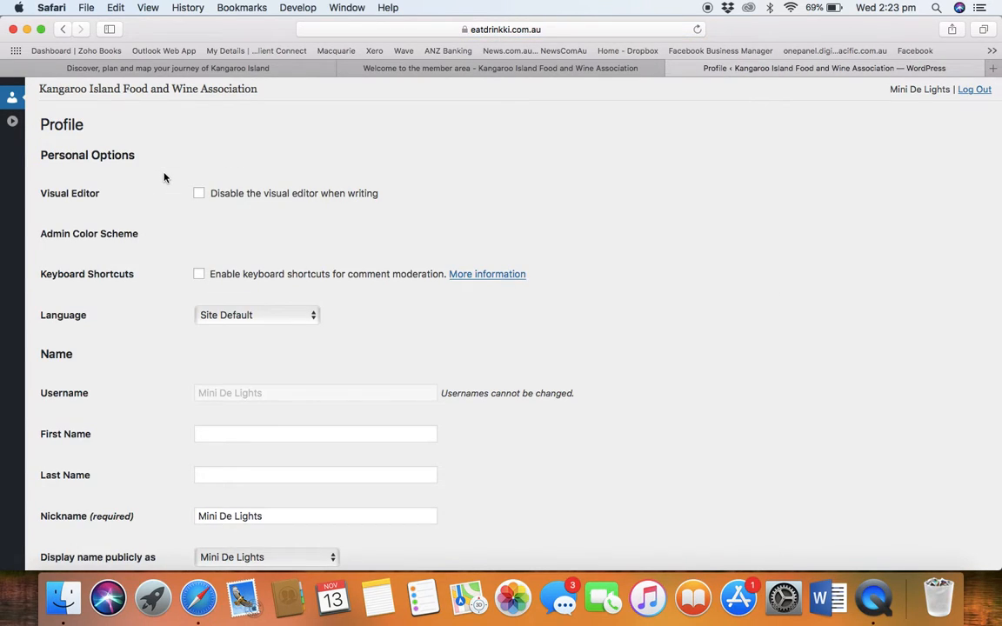
{"action": "scroll", "coordinate": [164, 178], "scroll_direction": "down", "scroll_amount": 15}
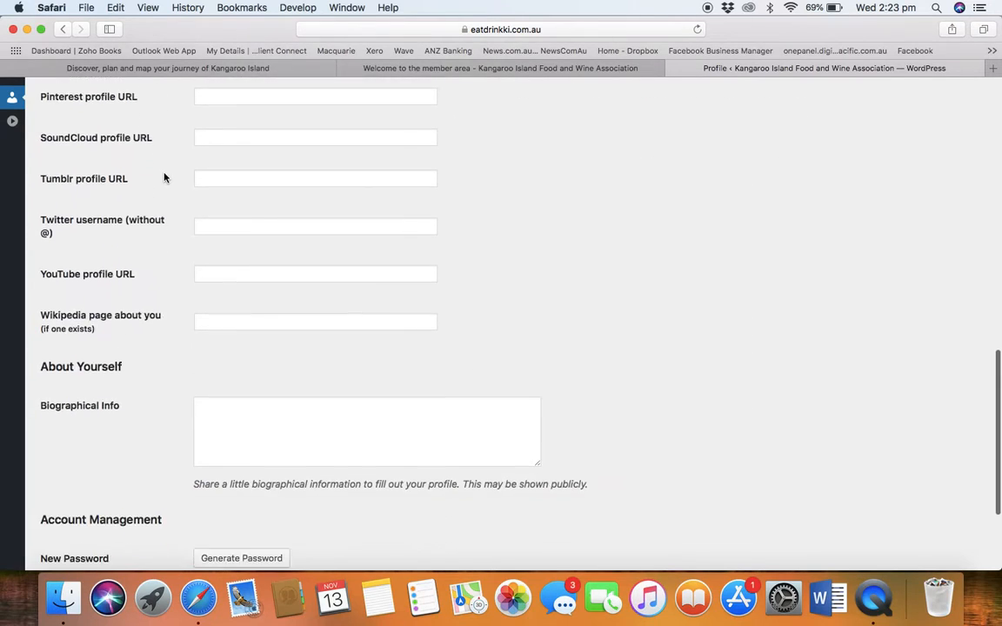
{"action": "scroll", "coordinate": [165, 178], "scroll_direction": "down", "scroll_amount": 4}
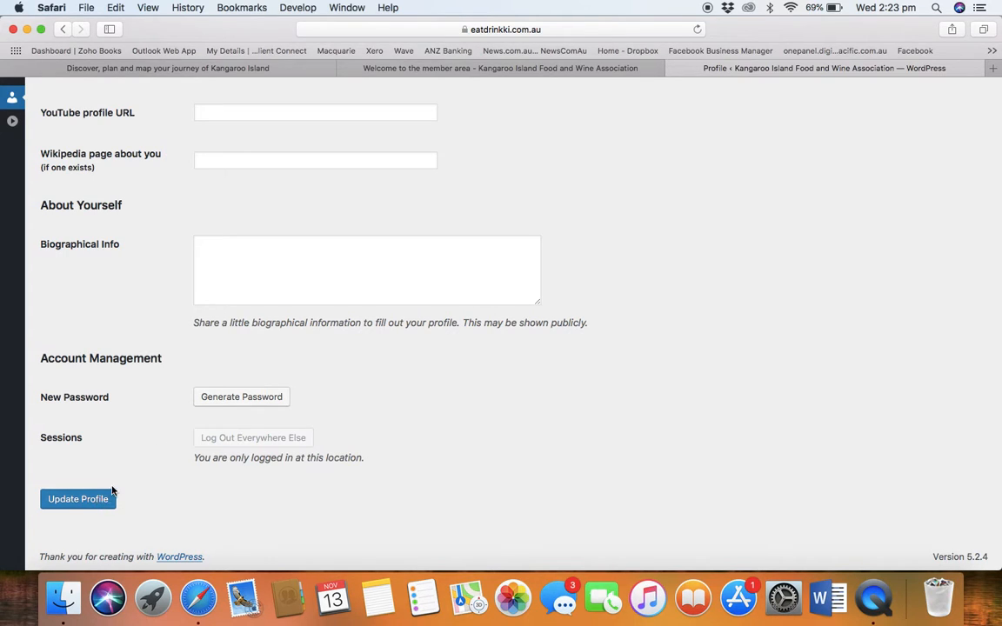
{"action": "scroll", "coordinate": [112, 492], "scroll_direction": "up", "scroll_amount": 15}
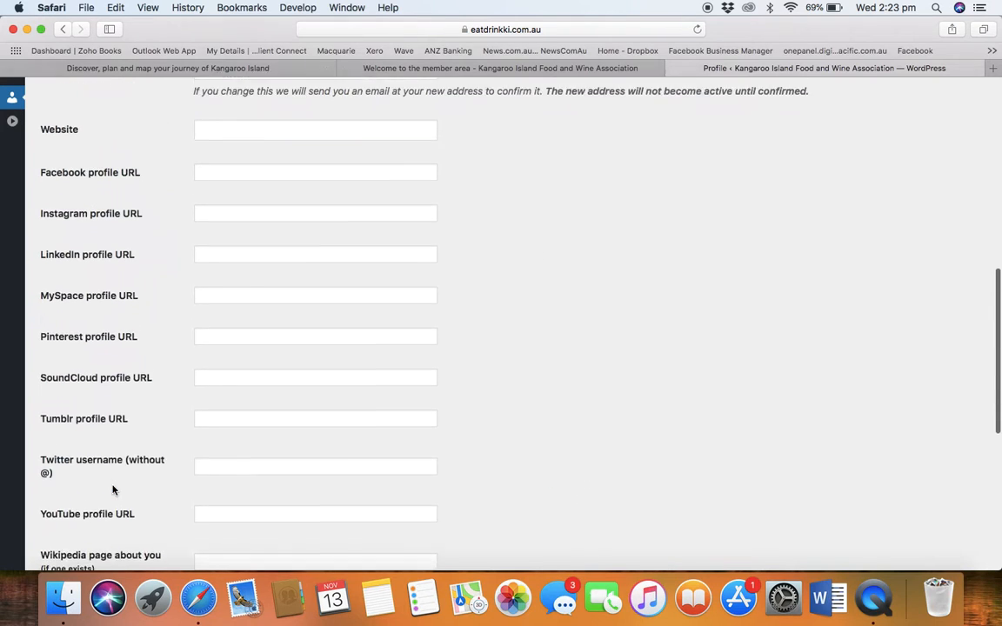
{"action": "scroll", "coordinate": [113, 492], "scroll_direction": "up", "scroll_amount": 5}
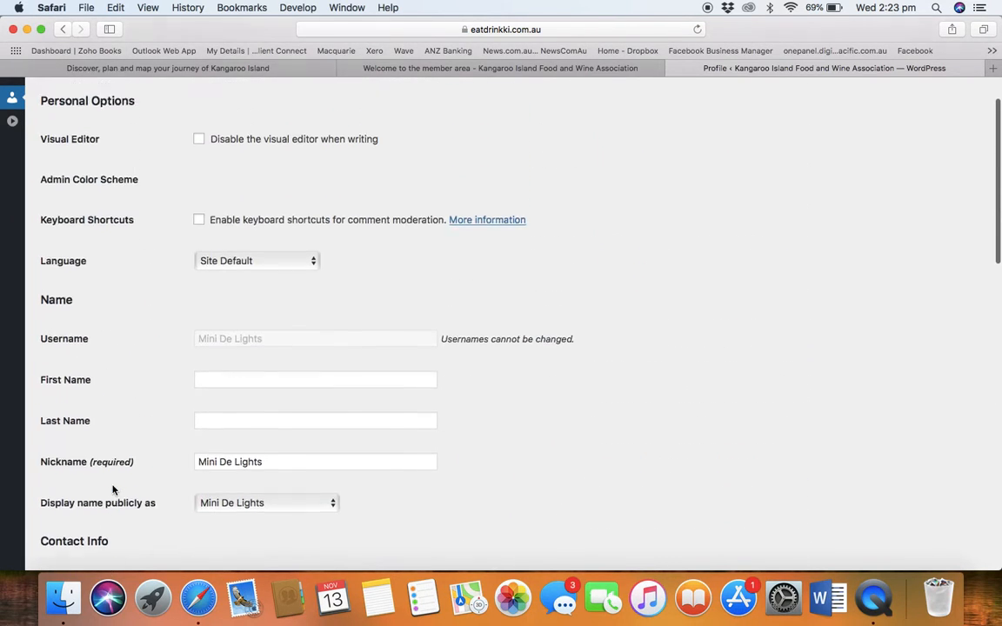
Open the Mini De Lights member page for editing from the member area and review its lead-in and business description
{"action": "left_click", "coordinate": [672, 68]}
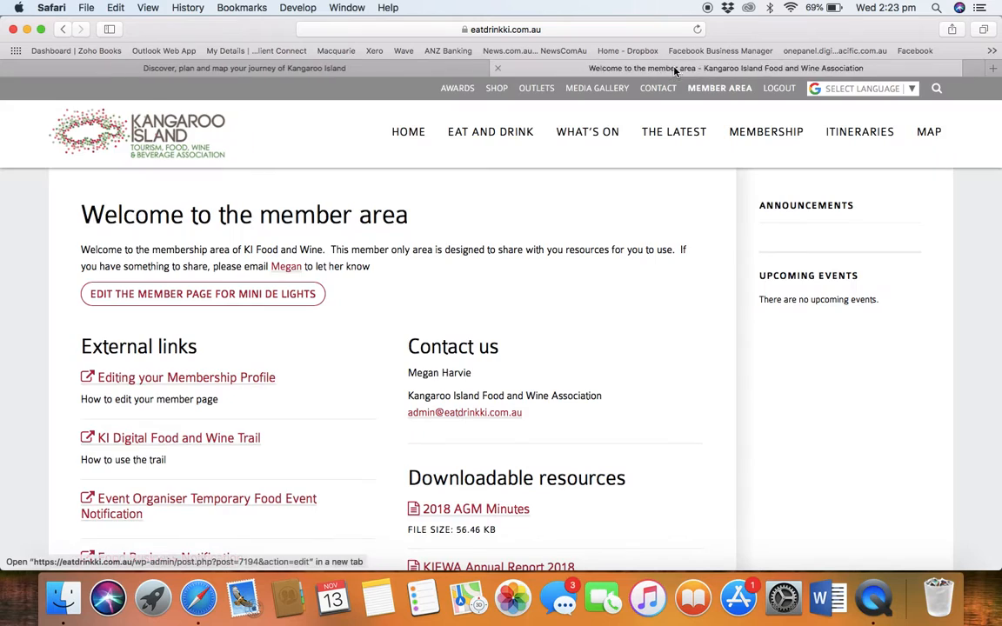
{"action": "left_click", "coordinate": [249, 296]}
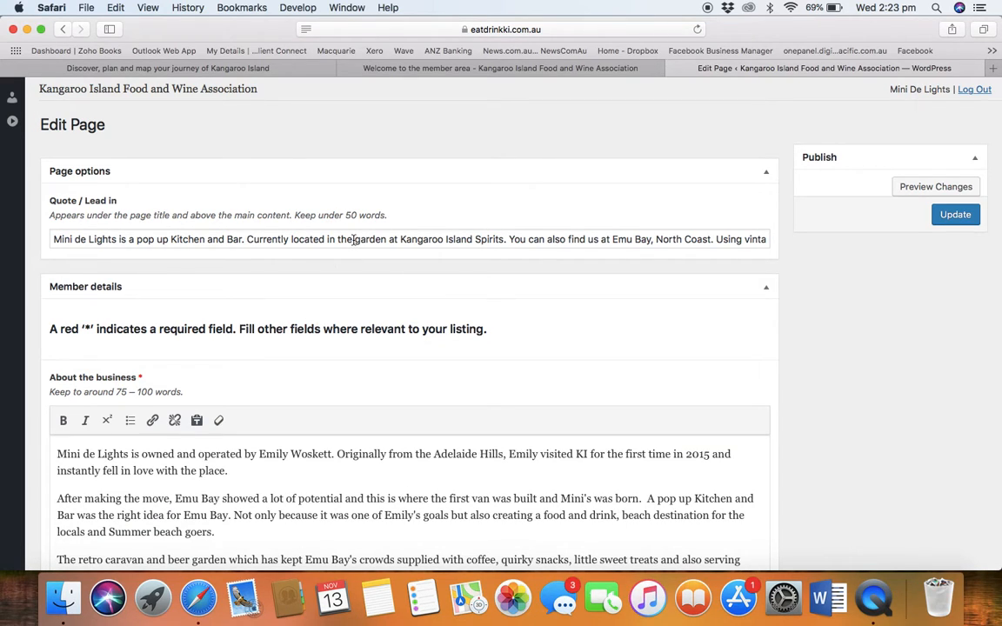
{"action": "left_click", "coordinate": [354, 240]}
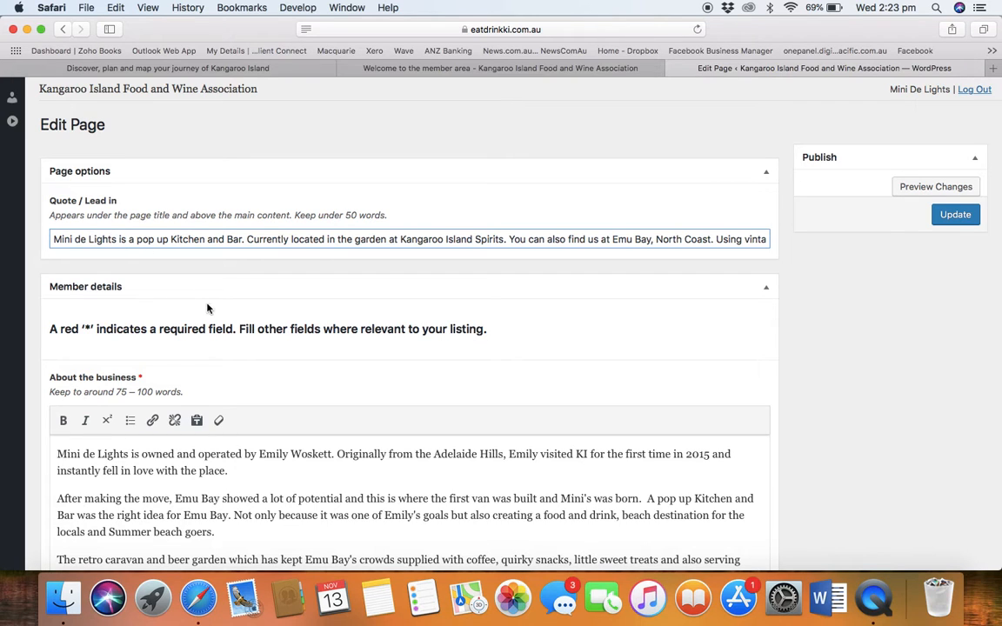
{"action": "scroll", "coordinate": [207, 308], "scroll_direction": "down", "scroll_amount": 5}
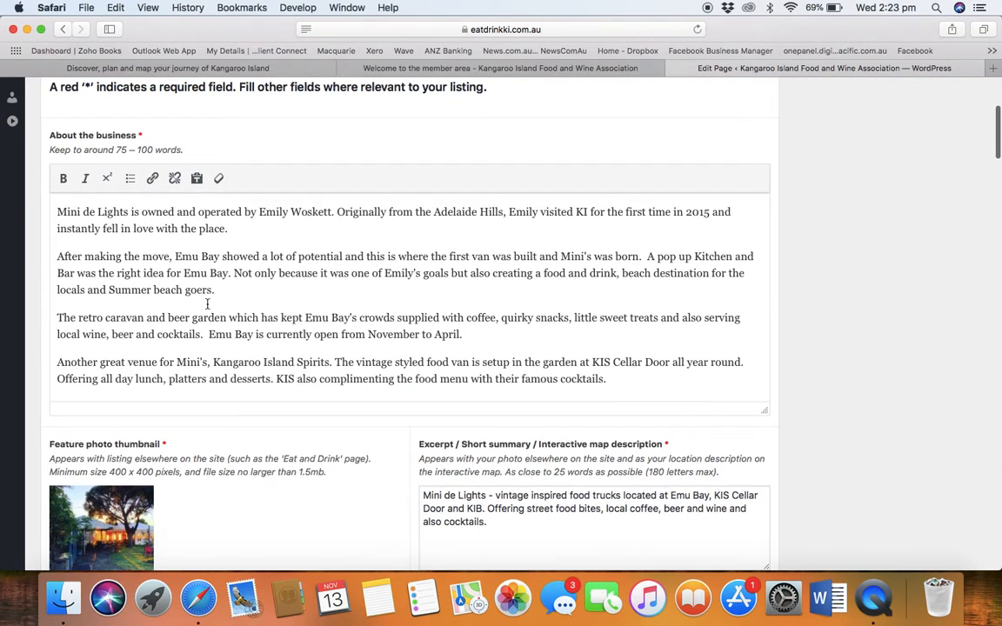
{"action": "scroll", "coordinate": [207, 304], "scroll_direction": "down", "scroll_amount": 1}
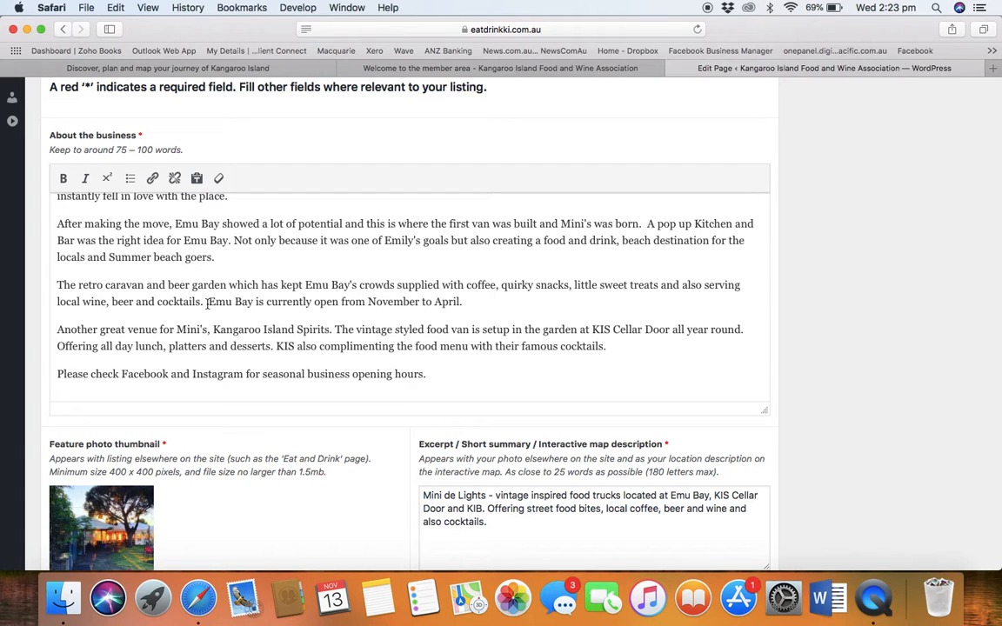
{"action": "scroll", "coordinate": [270, 287], "scroll_direction": "down", "scroll_amount": 2}
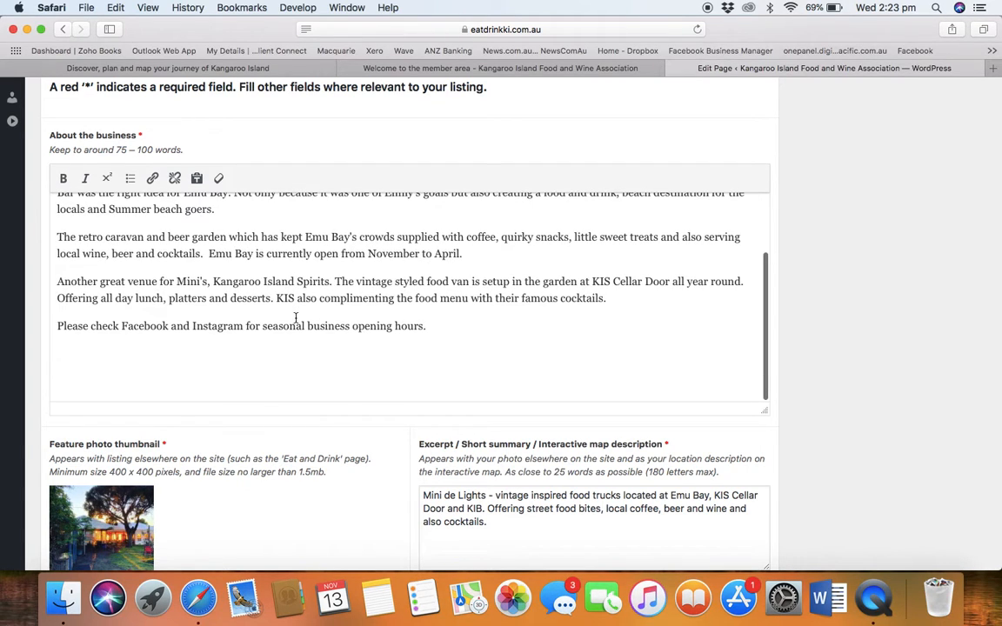
{"action": "scroll", "coordinate": [264, 450], "scroll_direction": "down", "scroll_amount": 3}
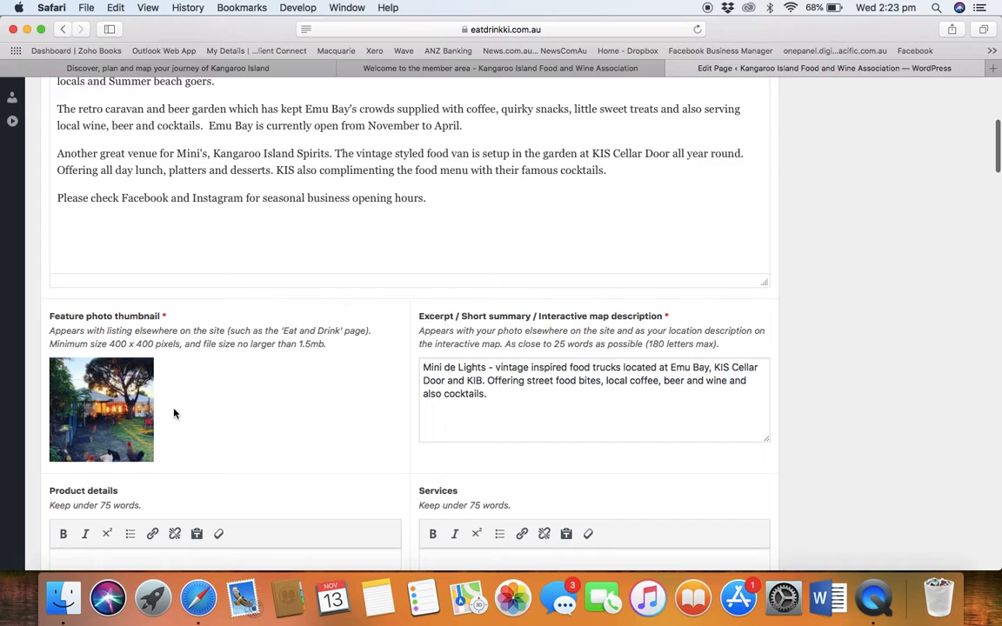
Remove the current feature photo thumbnail and choose the library photo of the woman behind the red drinks and food
{"action": "mouse_move", "coordinate": [133, 383]}
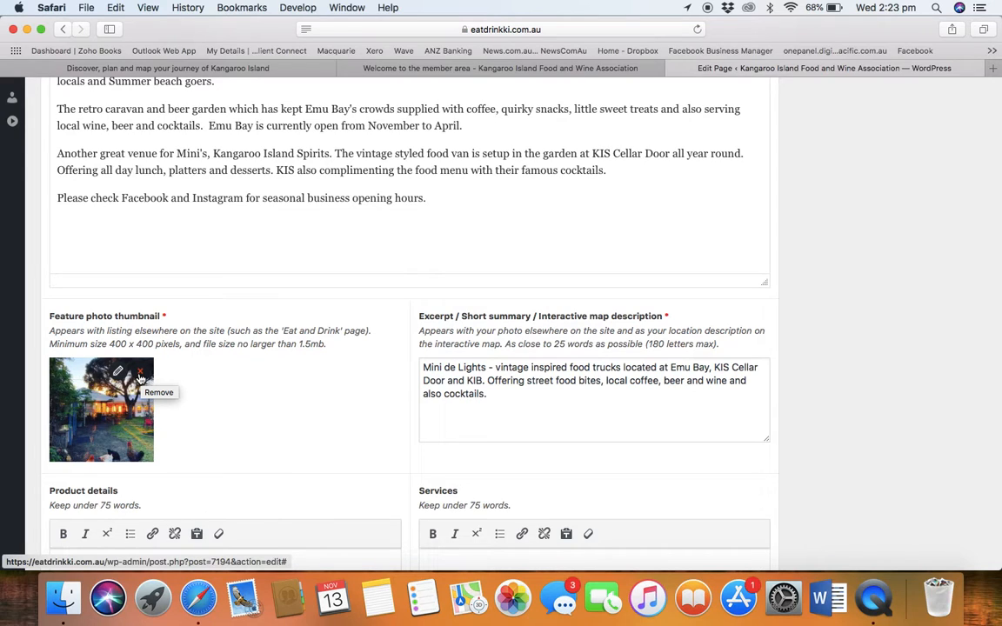
{"action": "left_click", "coordinate": [140, 377]}
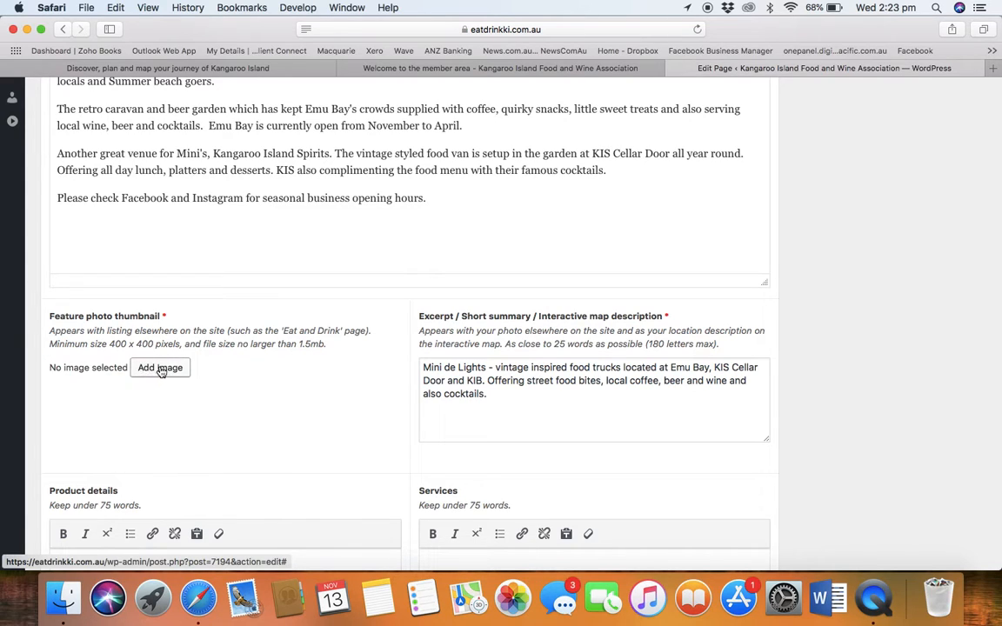
{"action": "left_click", "coordinate": [161, 370]}
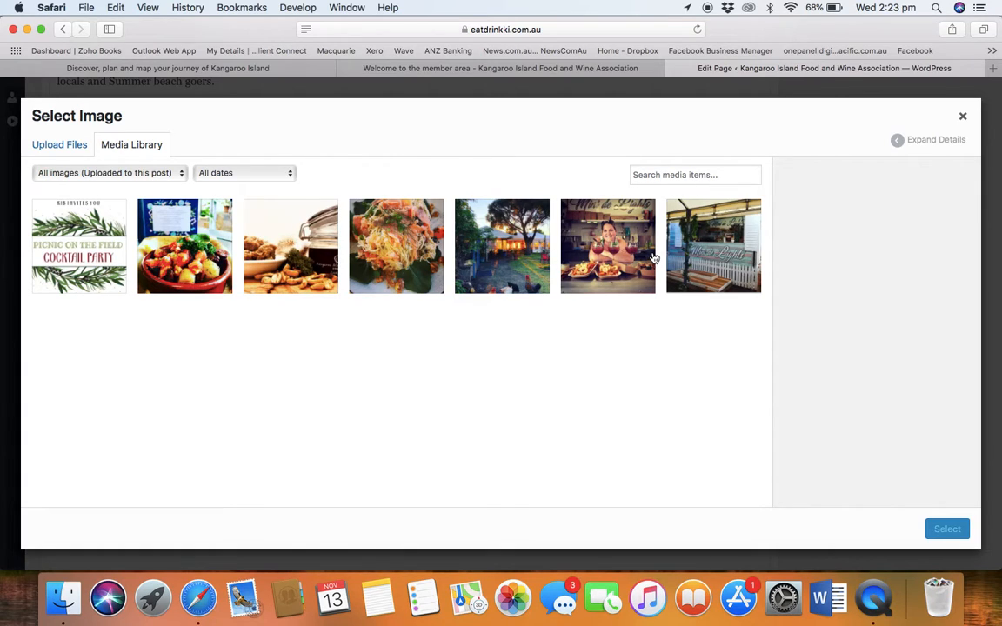
{"action": "left_click", "coordinate": [599, 263]}
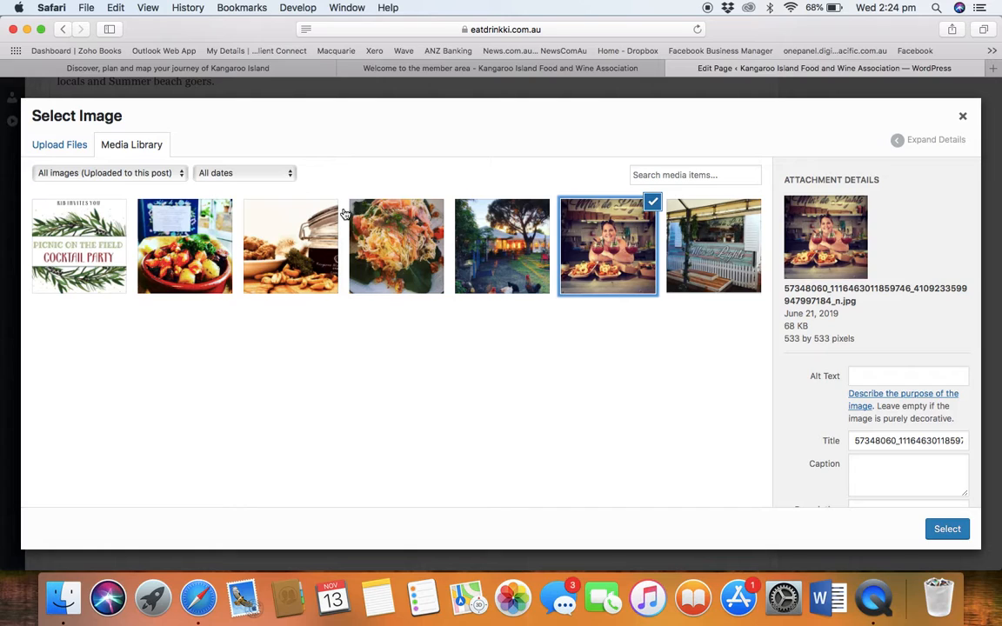
{"action": "left_click", "coordinate": [64, 147]}
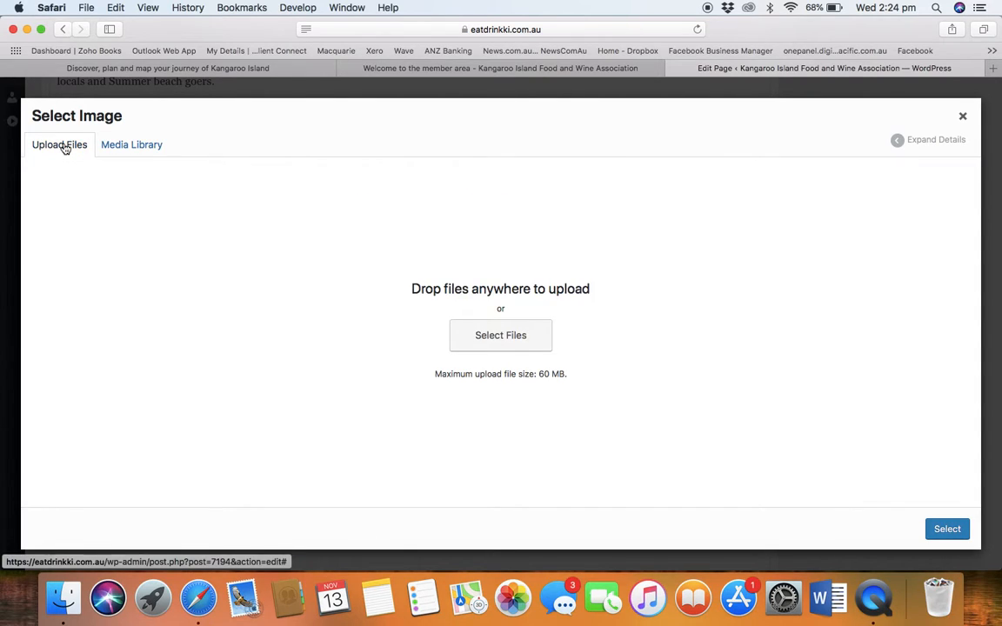
{"action": "left_click", "coordinate": [507, 347]}
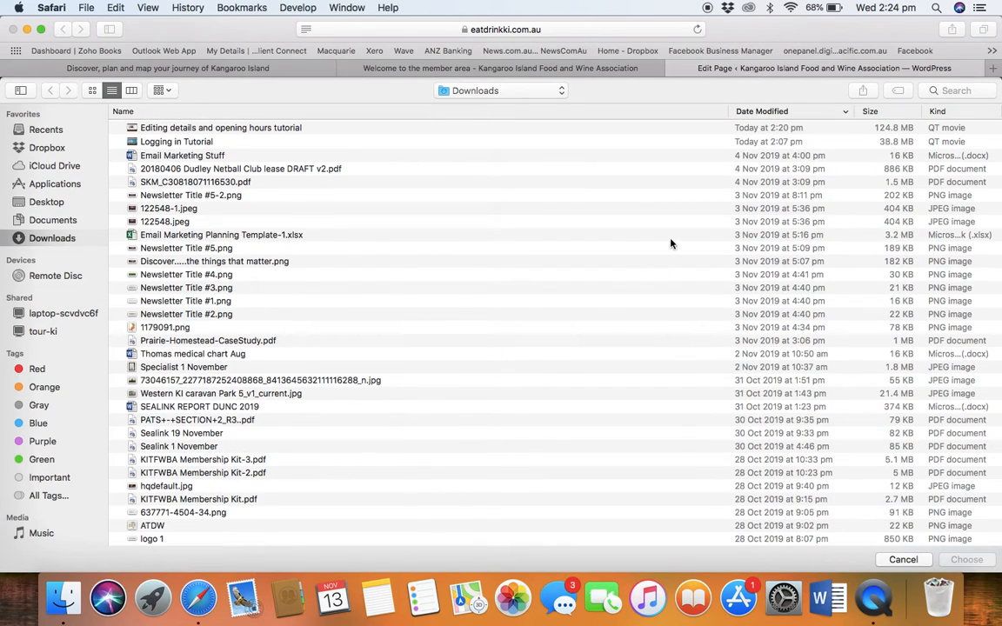
{"action": "left_click", "coordinate": [902, 559]}
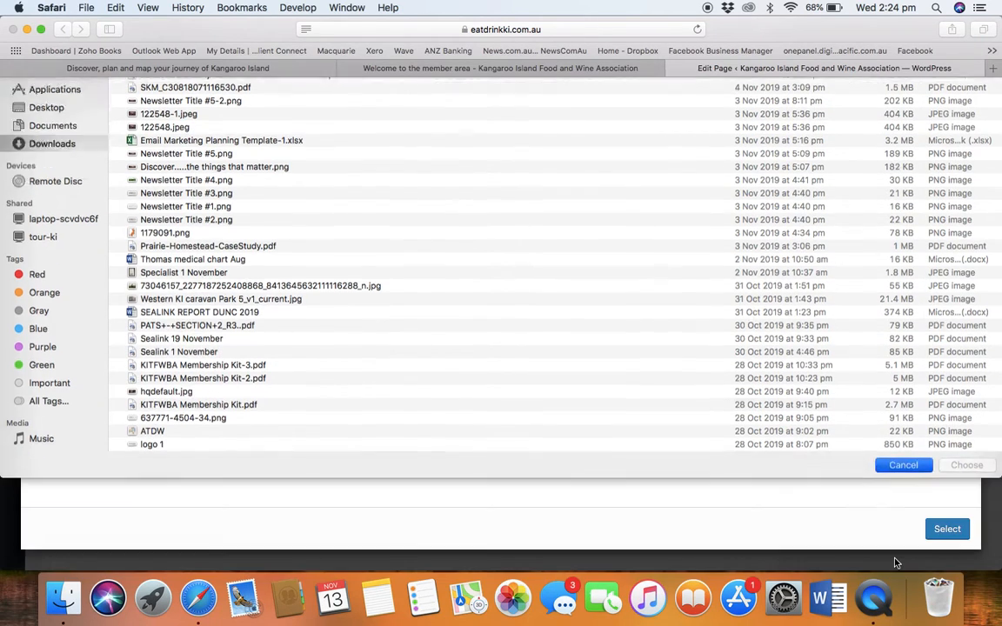
Insert the photo already chosen in the media library as the feature photo thumbnail
{"action": "left_click", "coordinate": [129, 146]}
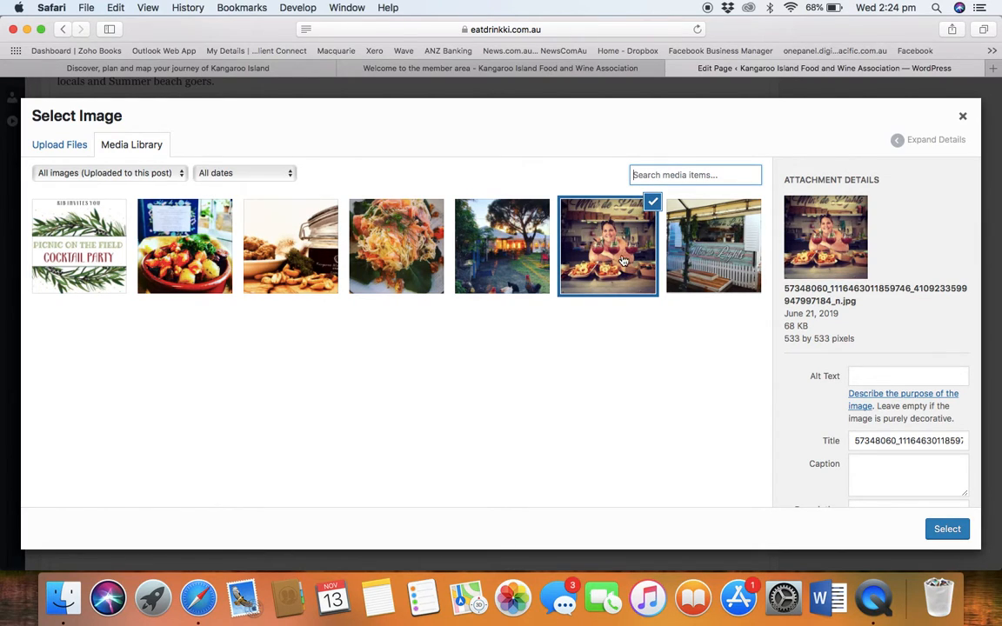
{"action": "left_click", "coordinate": [939, 532]}
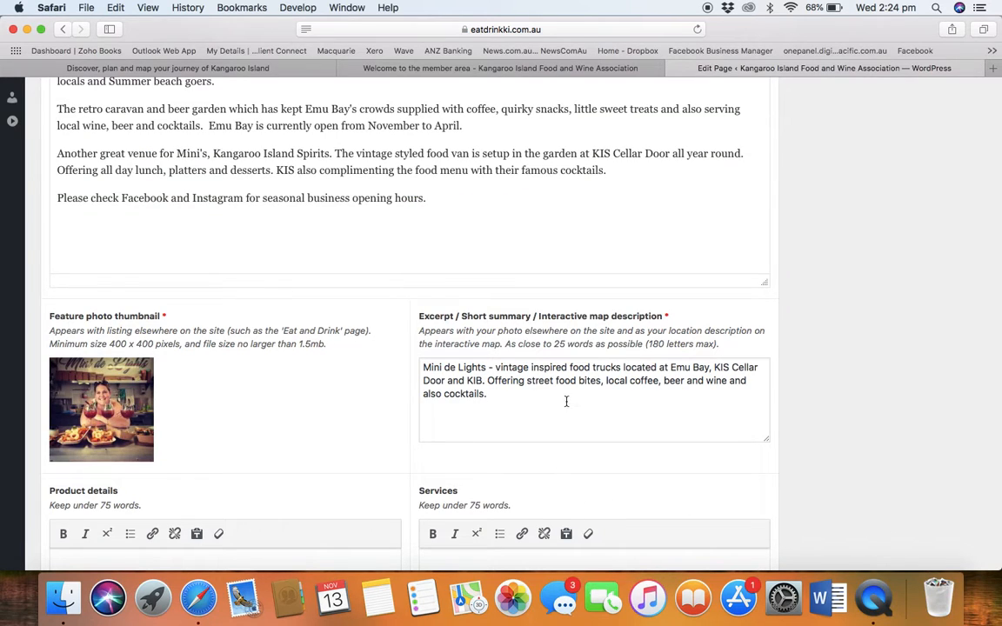
Highlight the excerpt / interactive map description text and its guideline of 25 words and 180 letters max
{"action": "left_click", "coordinate": [540, 388]}
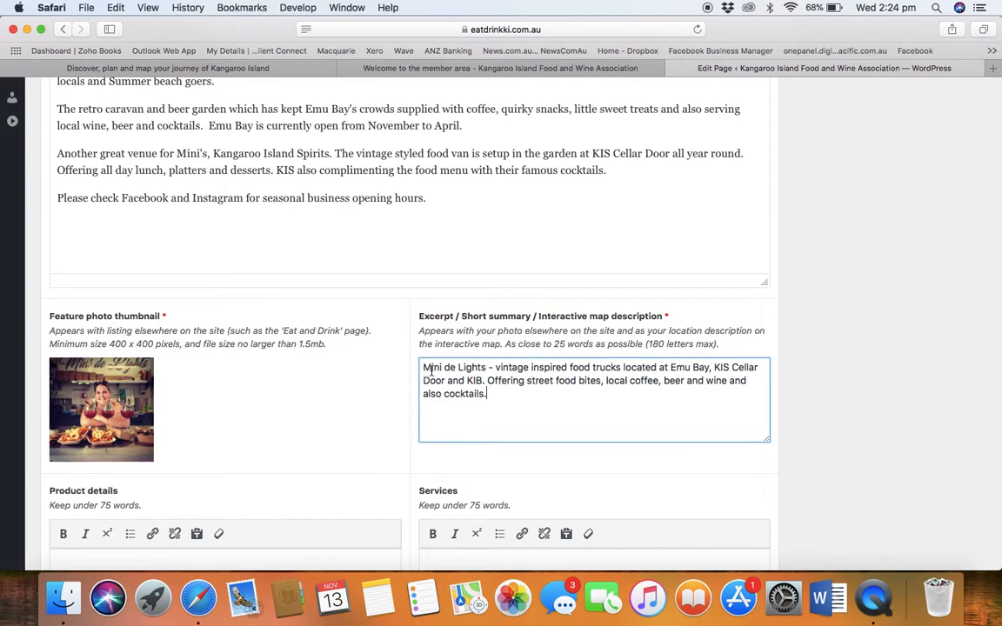
{"action": "left_click_drag", "start_coordinate": [422, 367], "coordinate": [555, 417]}
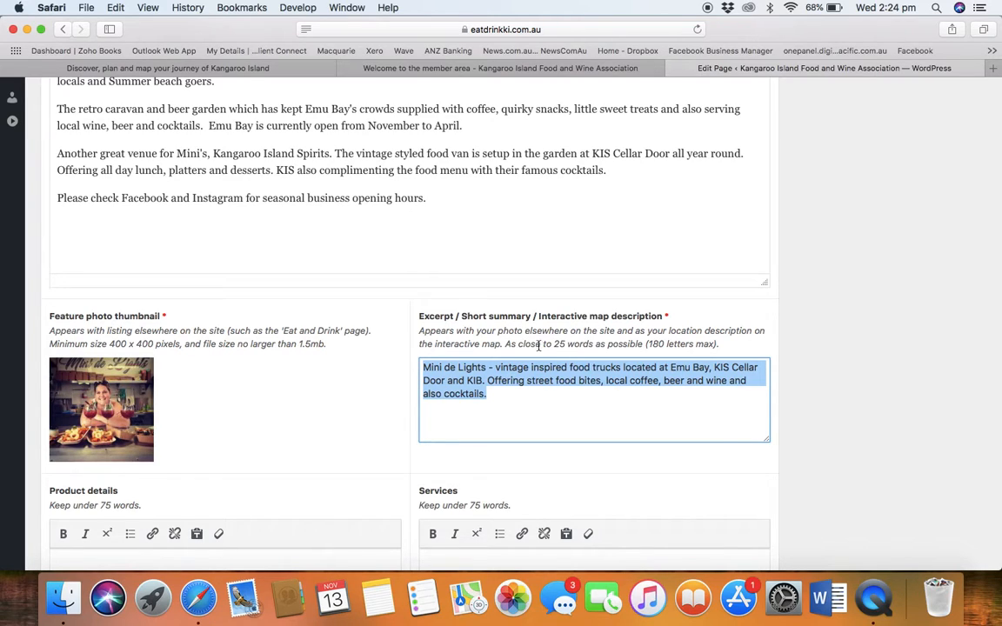
{"action": "left_click_drag", "start_coordinate": [551, 343], "coordinate": [645, 376]}
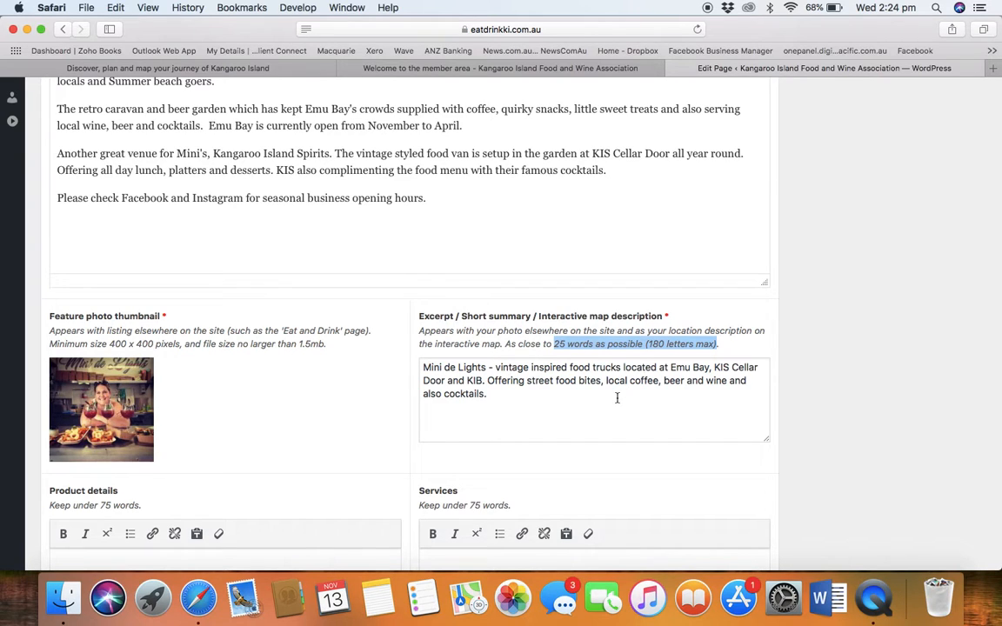
Review the product details, services, contact details, social media links, address and opening hours fields
{"action": "scroll", "coordinate": [617, 398], "scroll_direction": "down", "scroll_amount": 5}
{"action": "scroll", "coordinate": [618, 398], "scroll_direction": "down", "scroll_amount": 10}
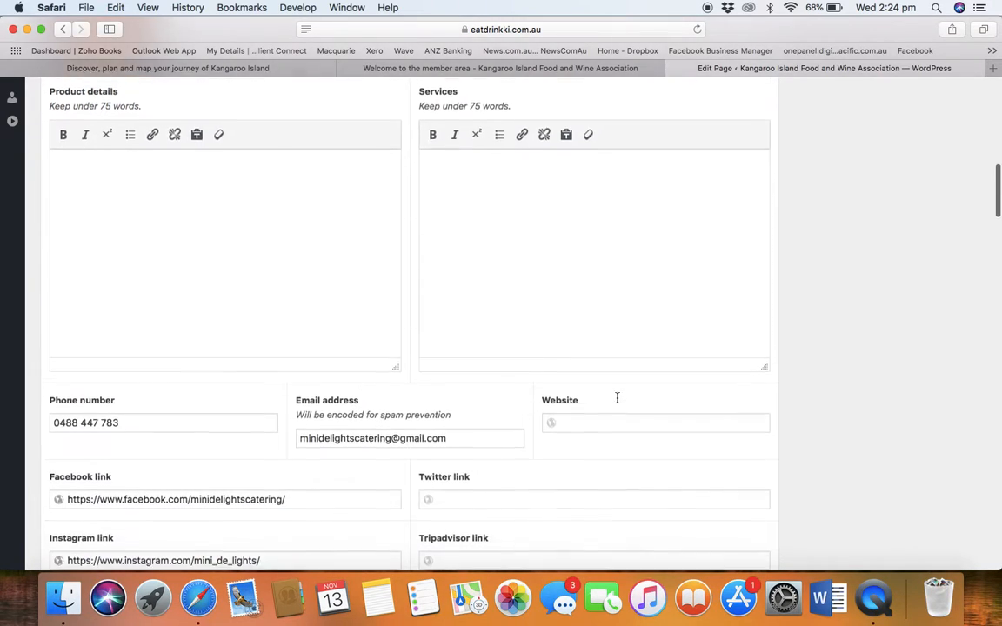
{"action": "scroll", "coordinate": [618, 403], "scroll_direction": "down", "scroll_amount": 2}
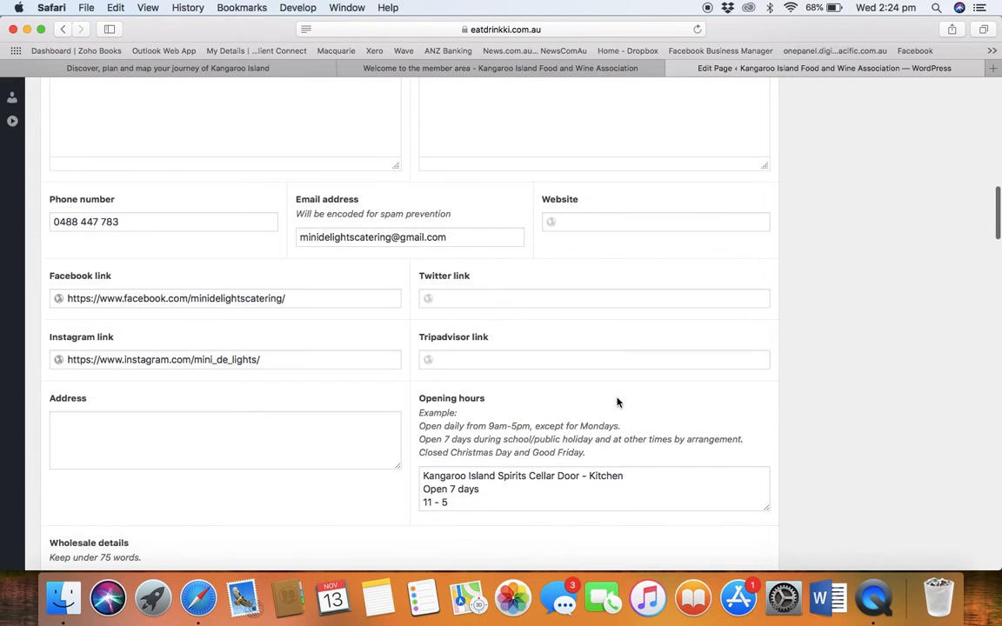
{"action": "scroll", "coordinate": [618, 403], "scroll_direction": "up", "scroll_amount": 8}
{"action": "scroll", "coordinate": [618, 403], "scroll_direction": "up", "scroll_amount": 1}
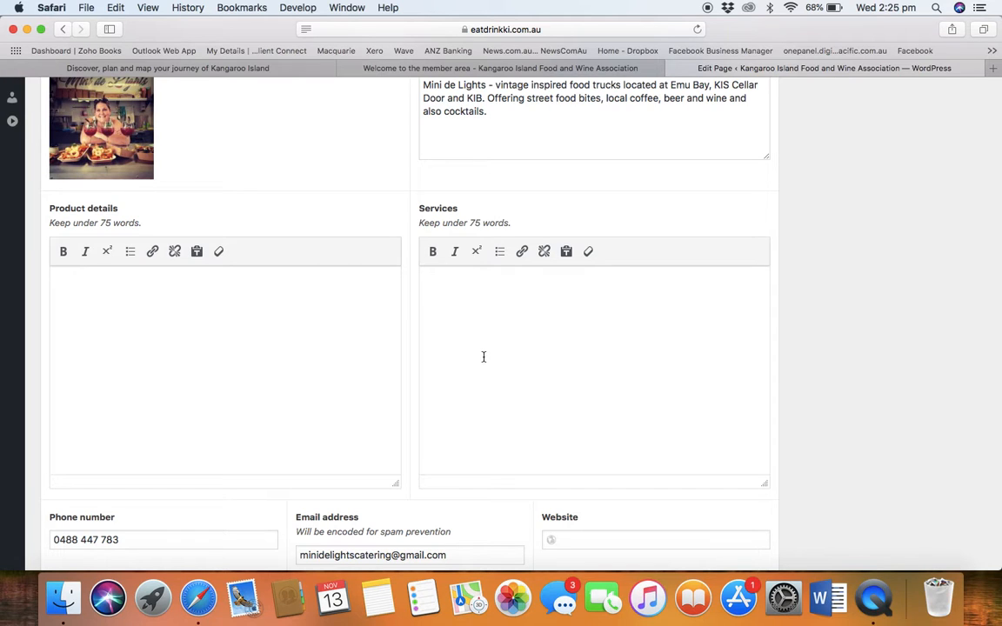
{"action": "scroll", "coordinate": [483, 357], "scroll_direction": "down", "scroll_amount": 1}
{"action": "scroll", "coordinate": [484, 356], "scroll_direction": "down", "scroll_amount": 1}
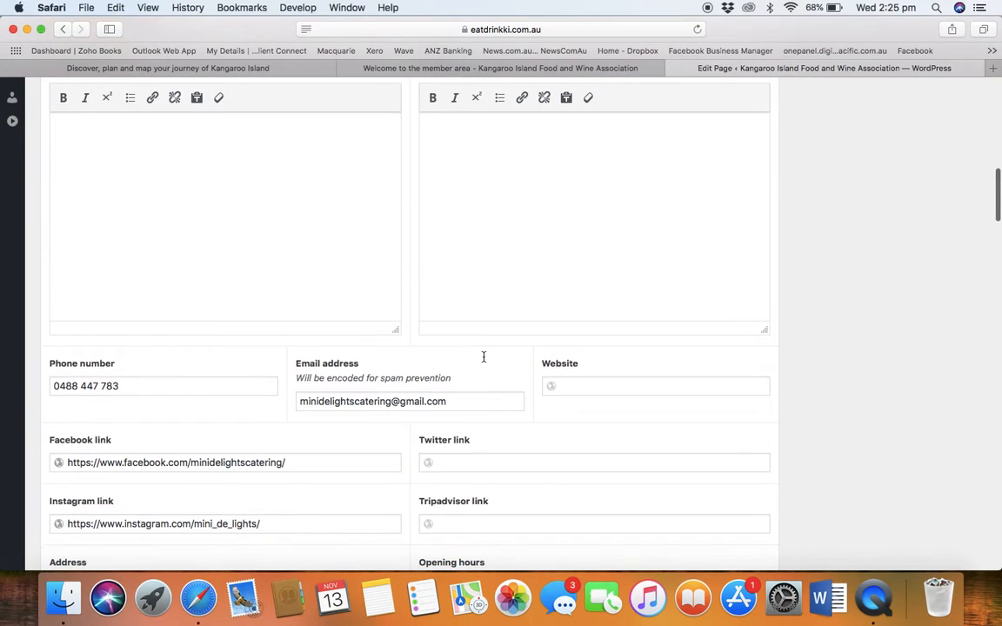
{"action": "scroll", "coordinate": [483, 358], "scroll_direction": "down", "scroll_amount": 3}
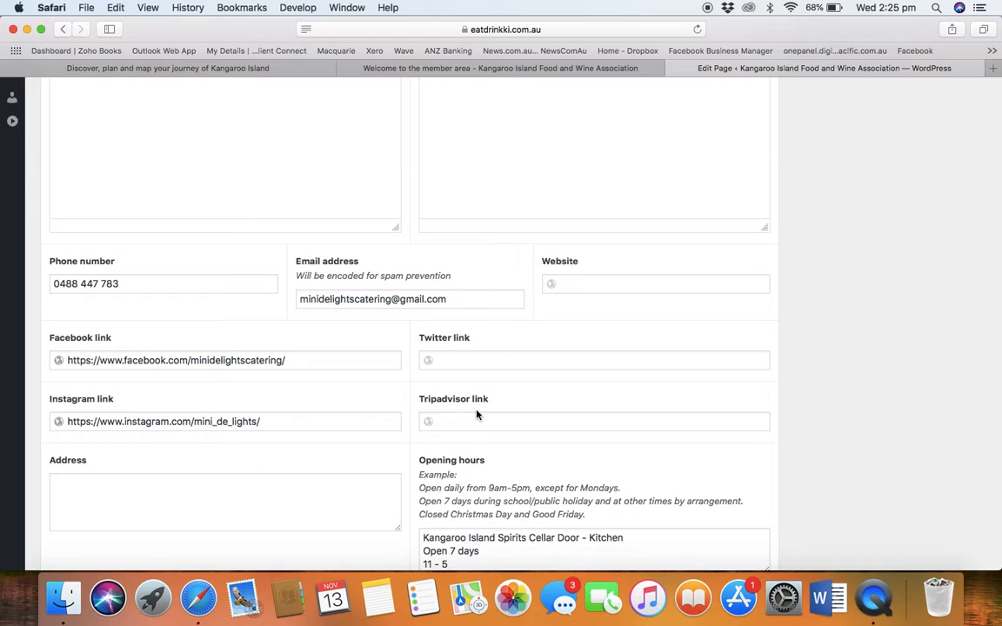
{"action": "left_click", "coordinate": [98, 360]}
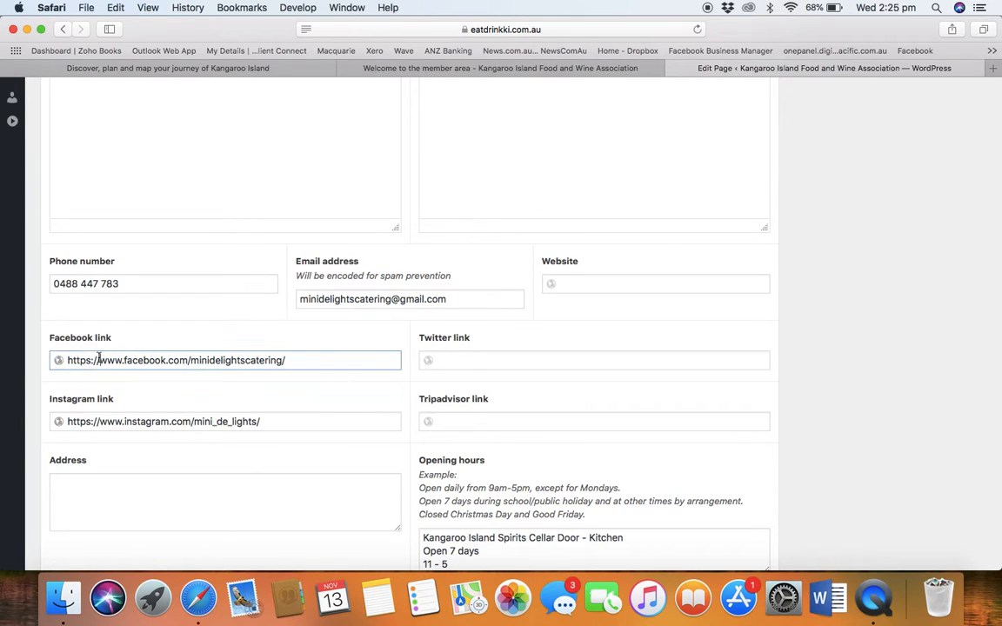
{"action": "left_click_drag", "start_coordinate": [98, 359], "coordinate": [60, 360]}
{"action": "scroll", "coordinate": [247, 425], "scroll_direction": "down", "scroll_amount": 3}
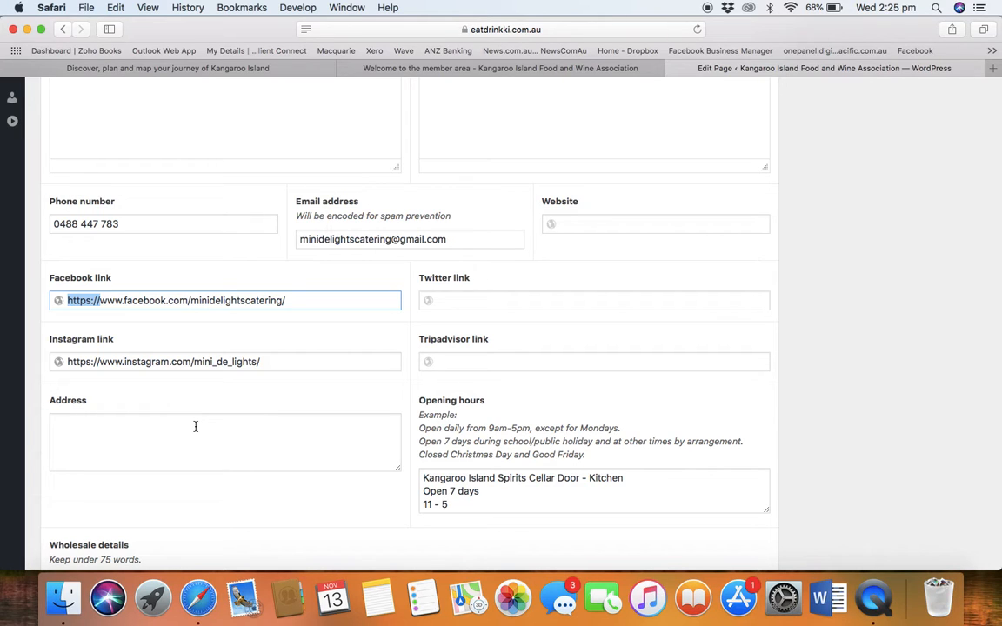
Highlight the three lines of opening hours text for the Kangaroo Island Spirits Cellar Door kitchen
{"action": "scroll", "coordinate": [435, 389], "scroll_direction": "down", "scroll_amount": 4}
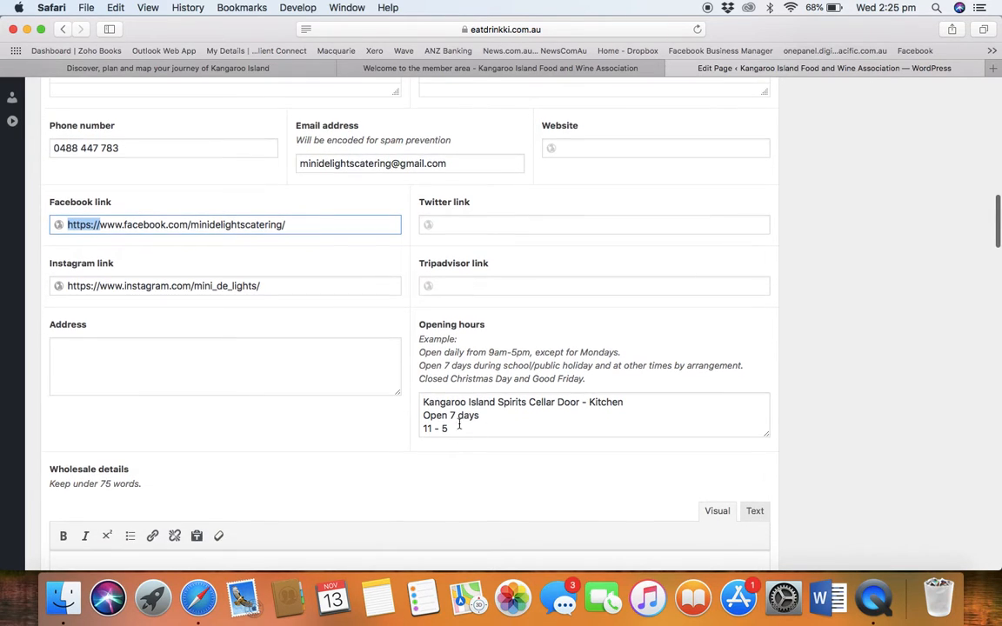
{"action": "left_click_drag", "start_coordinate": [421, 400], "coordinate": [497, 431]}
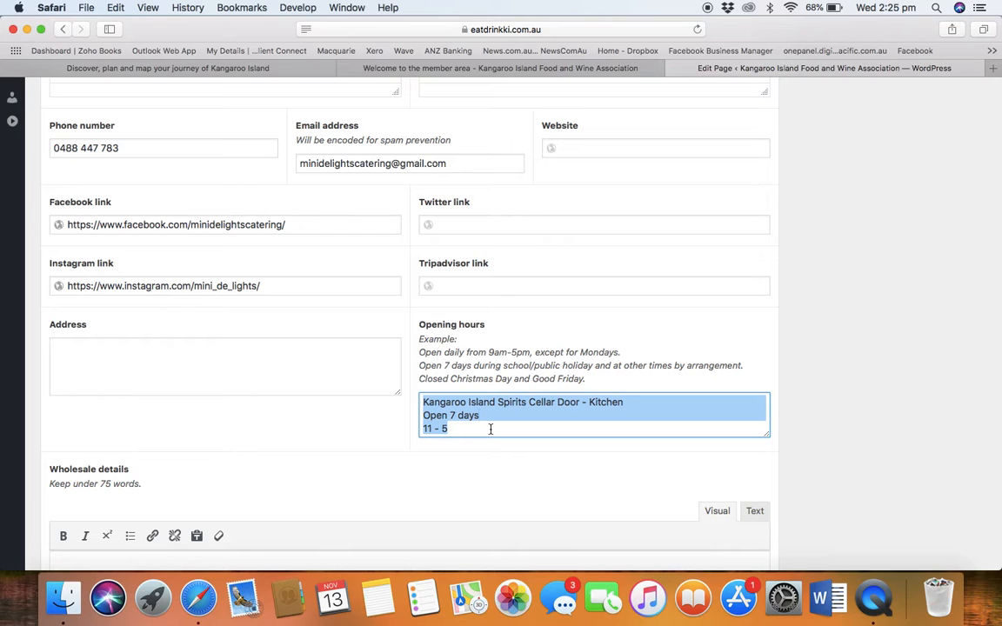
{"action": "scroll", "coordinate": [491, 429], "scroll_direction": "down", "scroll_amount": 2}
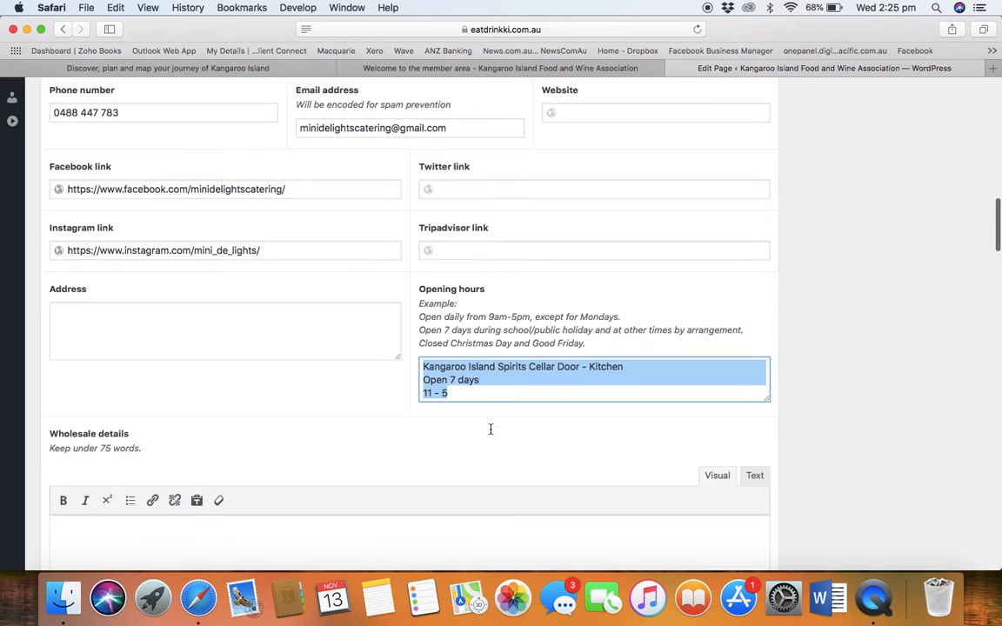
Examine the wholesale details field, the embedded video link and preview, and the photo gallery with its image requirements
{"action": "scroll", "coordinate": [490, 432], "scroll_direction": "down", "scroll_amount": 10}
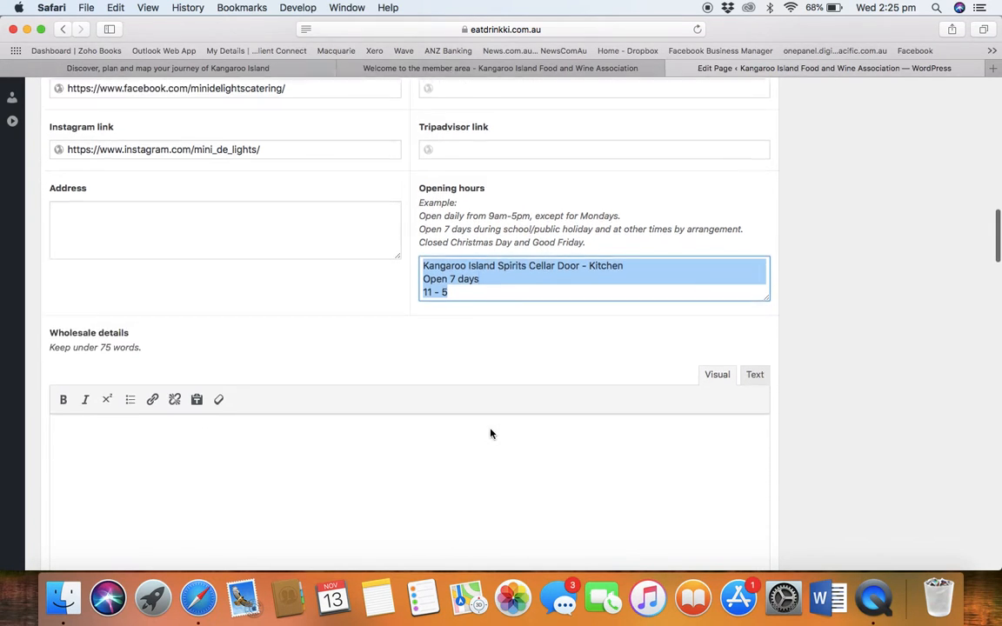
{"action": "scroll", "coordinate": [491, 432], "scroll_direction": "down", "scroll_amount": 5}
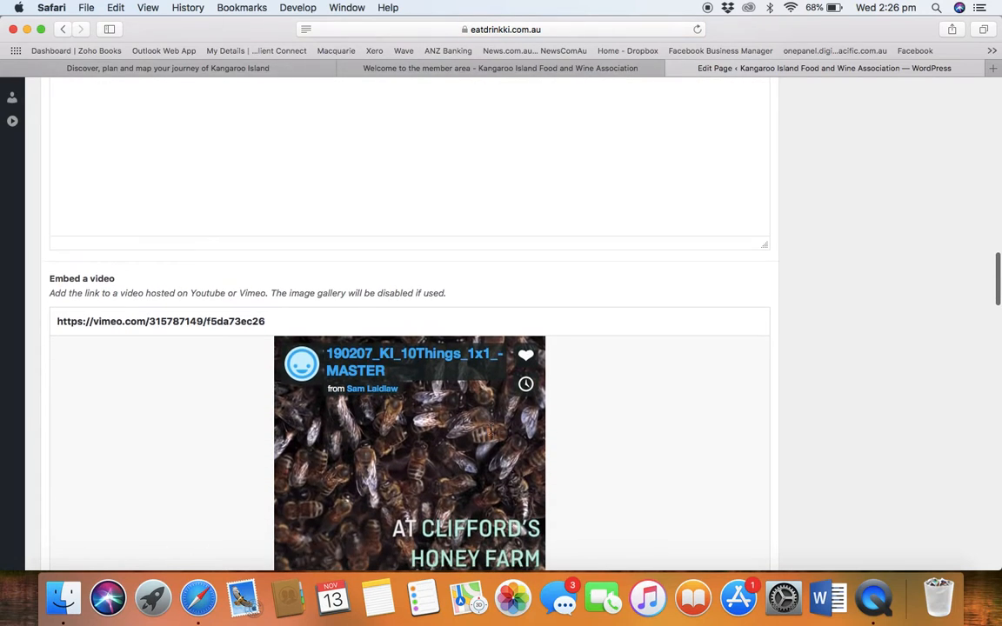
{"action": "scroll", "coordinate": [490, 433], "scroll_direction": "down", "scroll_amount": 1}
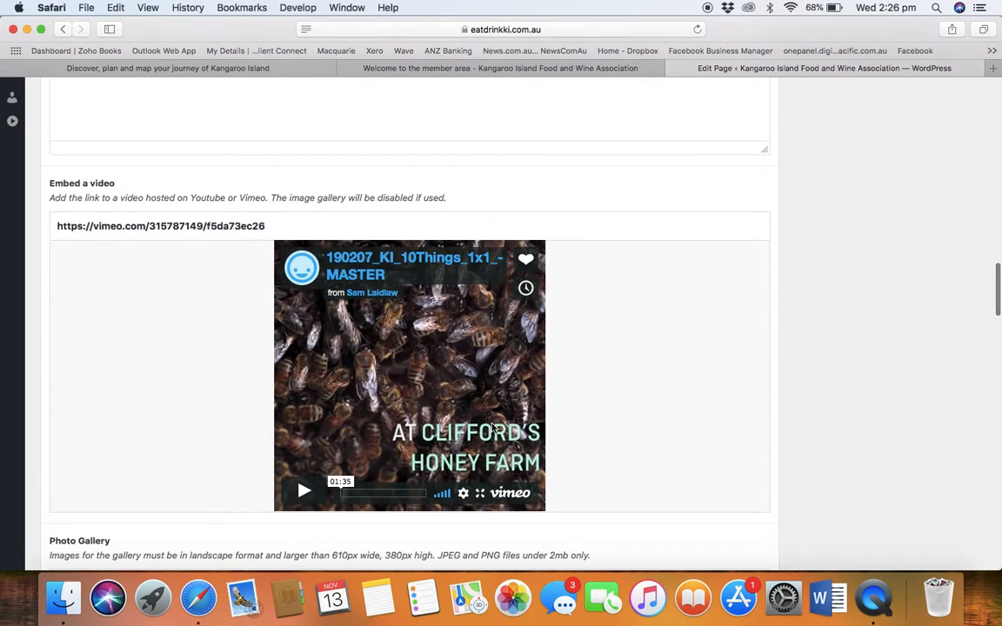
{"action": "scroll", "coordinate": [517, 248], "scroll_direction": "down", "scroll_amount": 5}
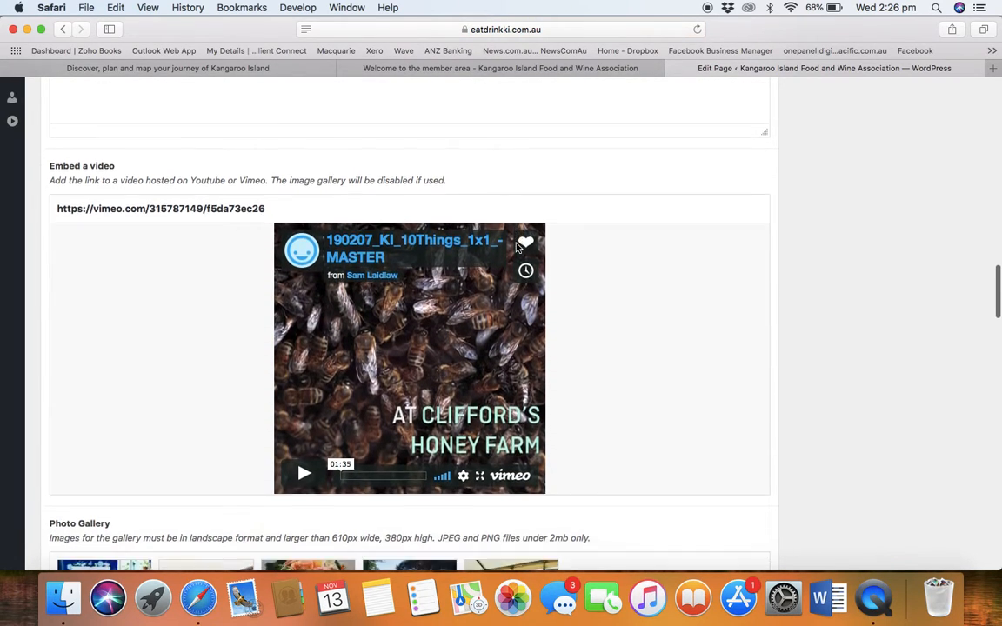
{"action": "mouse_move", "coordinate": [265, 399]}
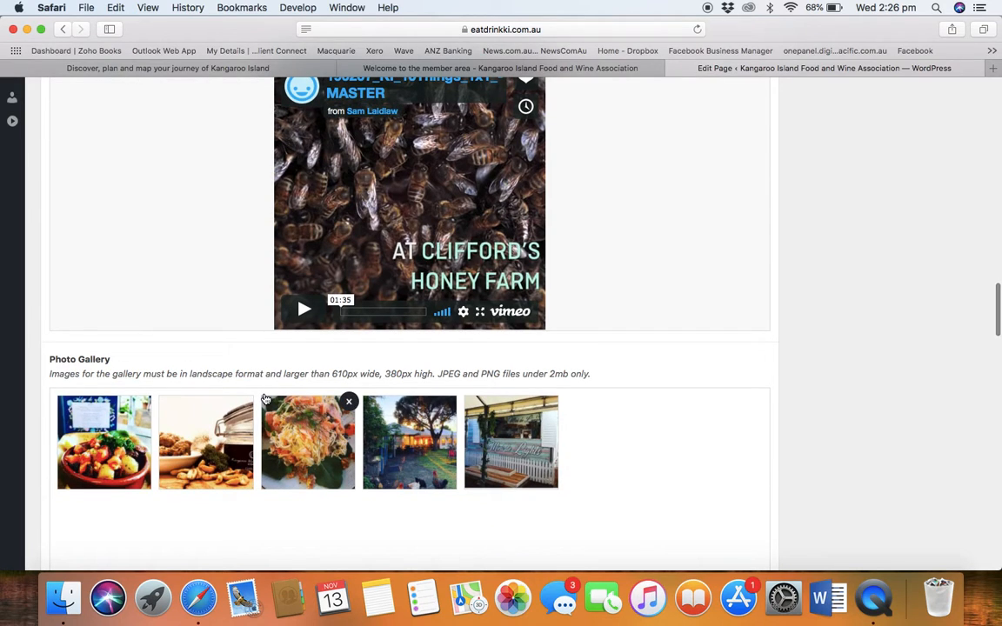
{"action": "scroll", "coordinate": [265, 399], "scroll_direction": "up", "scroll_amount": 3}
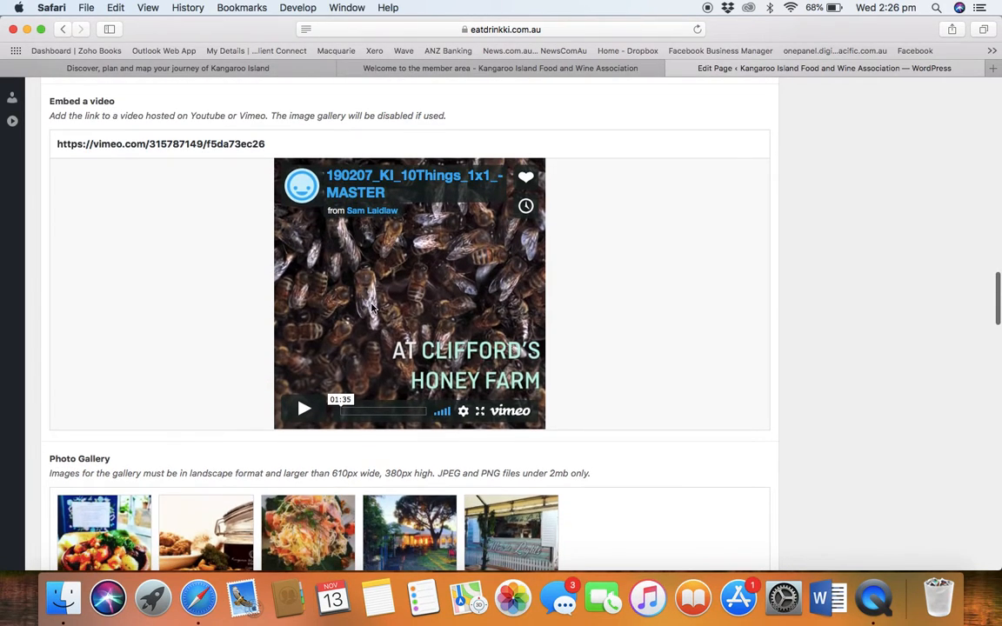
{"action": "scroll", "coordinate": [373, 308], "scroll_direction": "down", "scroll_amount": 3}
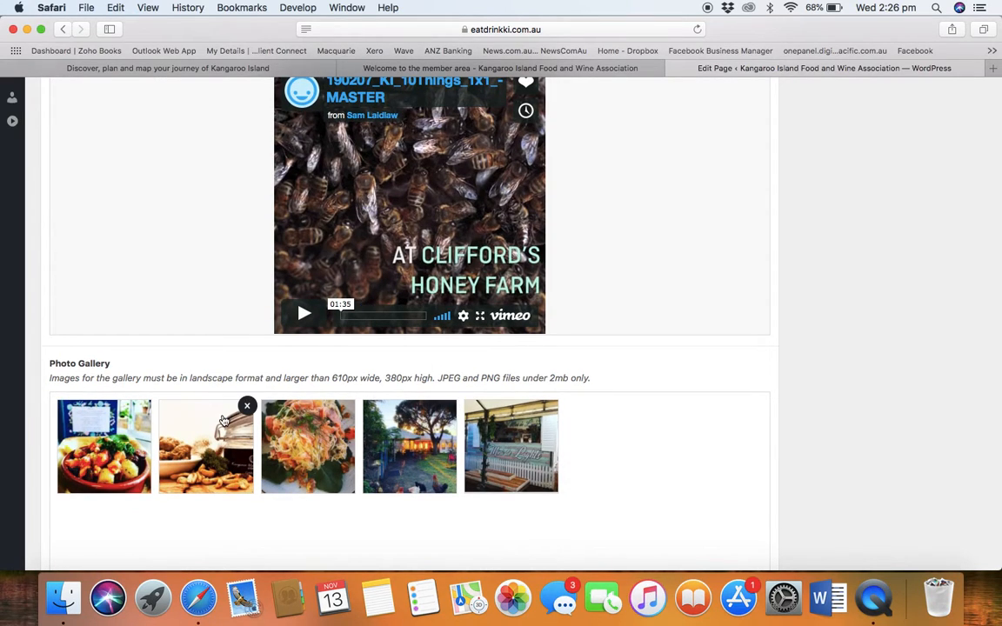
{"action": "scroll", "coordinate": [477, 496], "scroll_direction": "up", "scroll_amount": 3}
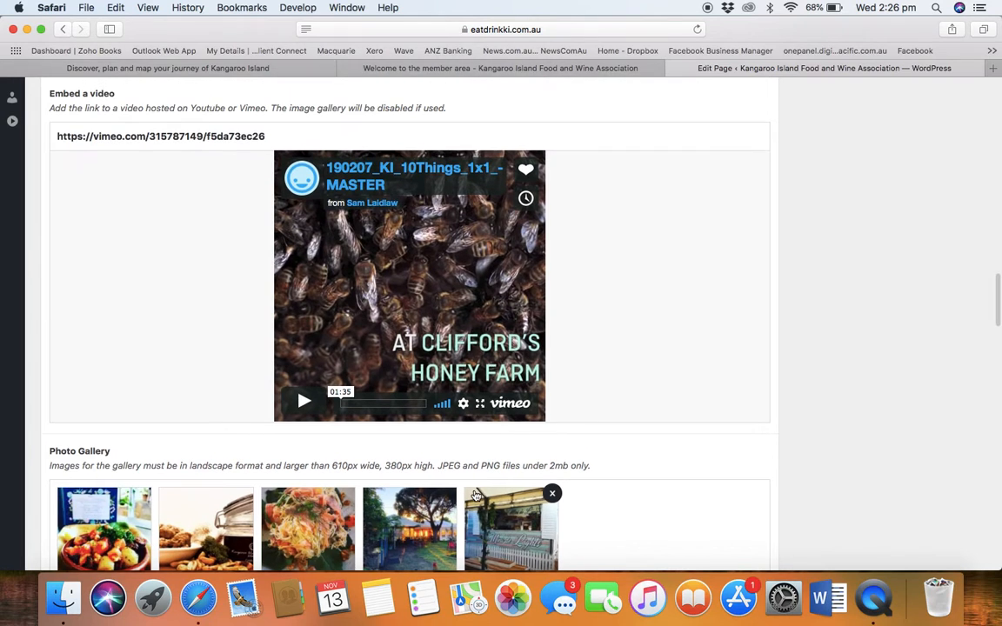
{"action": "scroll", "coordinate": [490, 346], "scroll_direction": "down", "scroll_amount": 6}
{"action": "scroll", "coordinate": [490, 345], "scroll_direction": "down", "scroll_amount": 10}
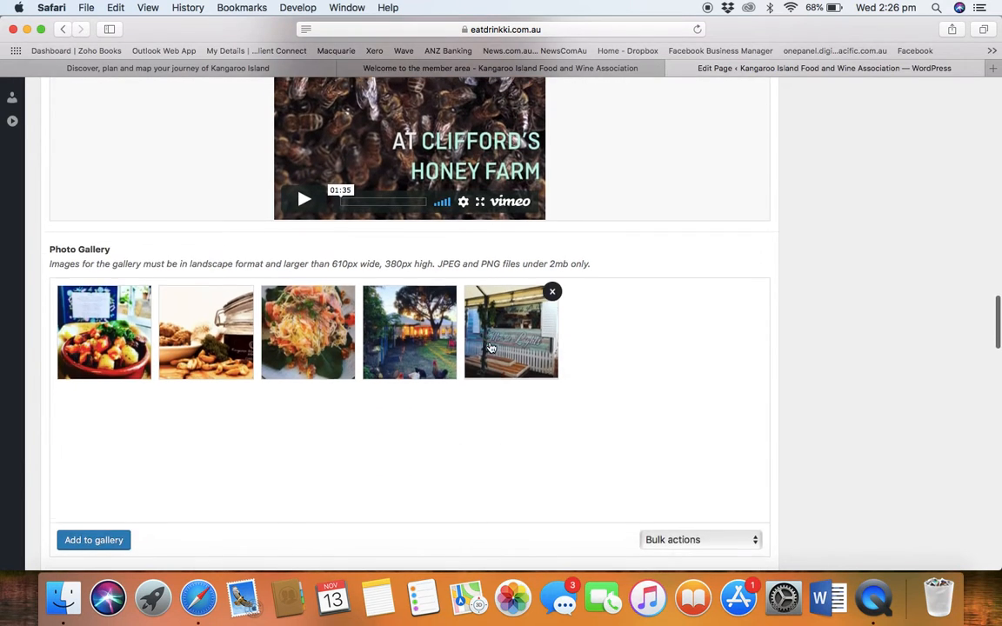
Zoom in closely on the Kangaroo Island Spirits marker in the map location section
{"action": "scroll", "coordinate": [489, 346], "scroll_direction": "down", "scroll_amount": 4}
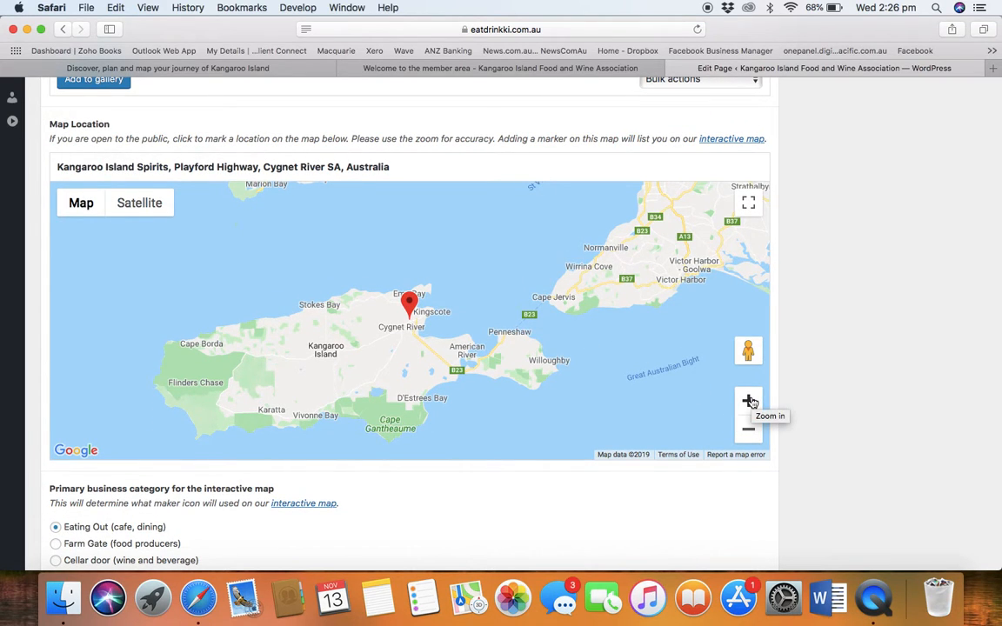
{"action": "left_click", "coordinate": [749, 401]}
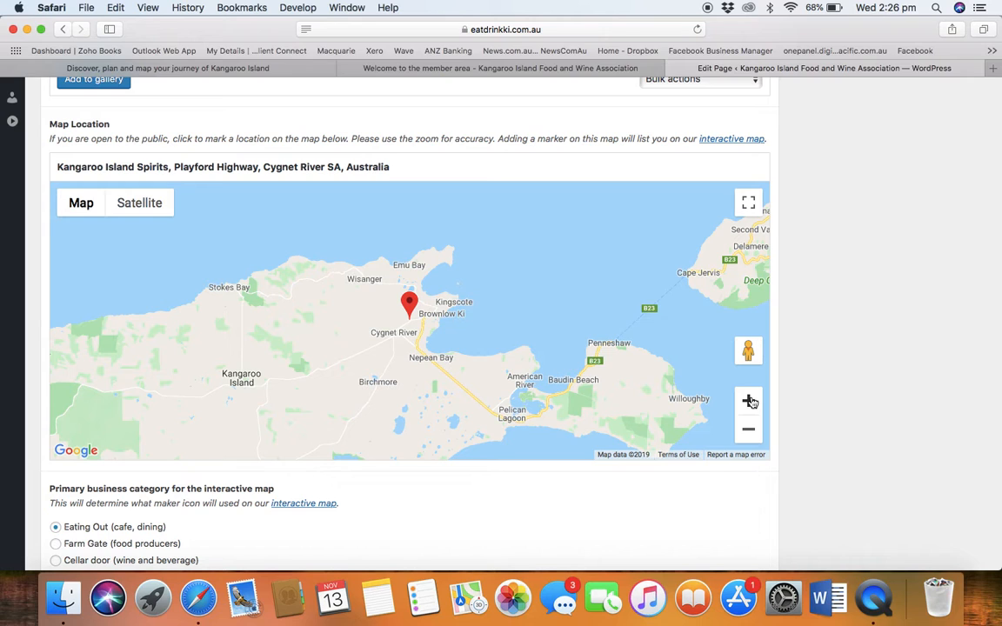
{"action": "left_click", "coordinate": [748, 401]}
{"action": "left_click", "coordinate": [749, 401]}
{"action": "left_click", "coordinate": [749, 401]}
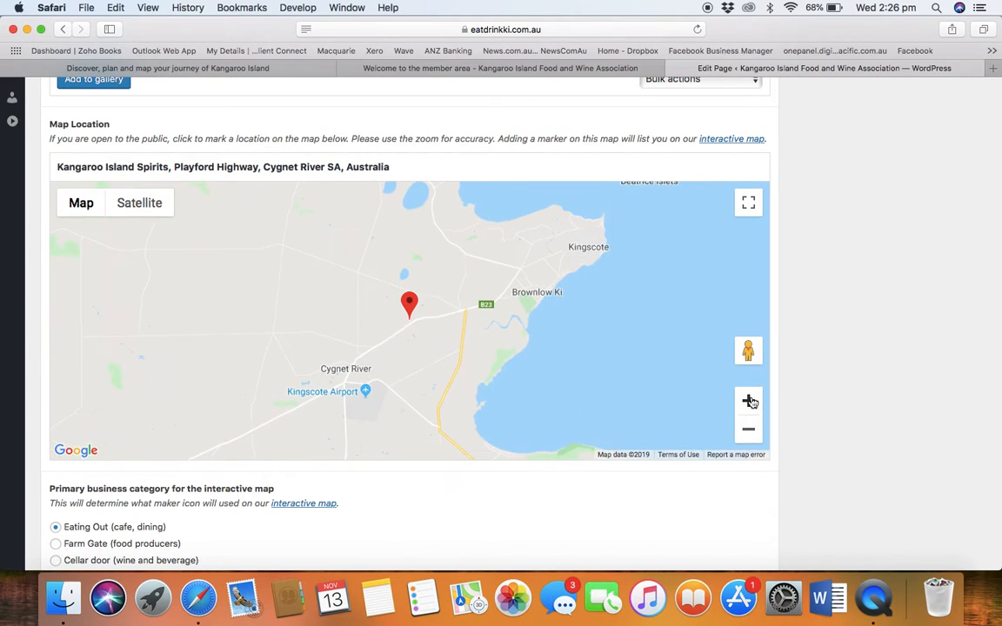
{"action": "left_click", "coordinate": [749, 400]}
{"action": "left_click", "coordinate": [749, 401]}
{"action": "left_click", "coordinate": [748, 400]}
{"action": "left_click", "coordinate": [749, 401]}
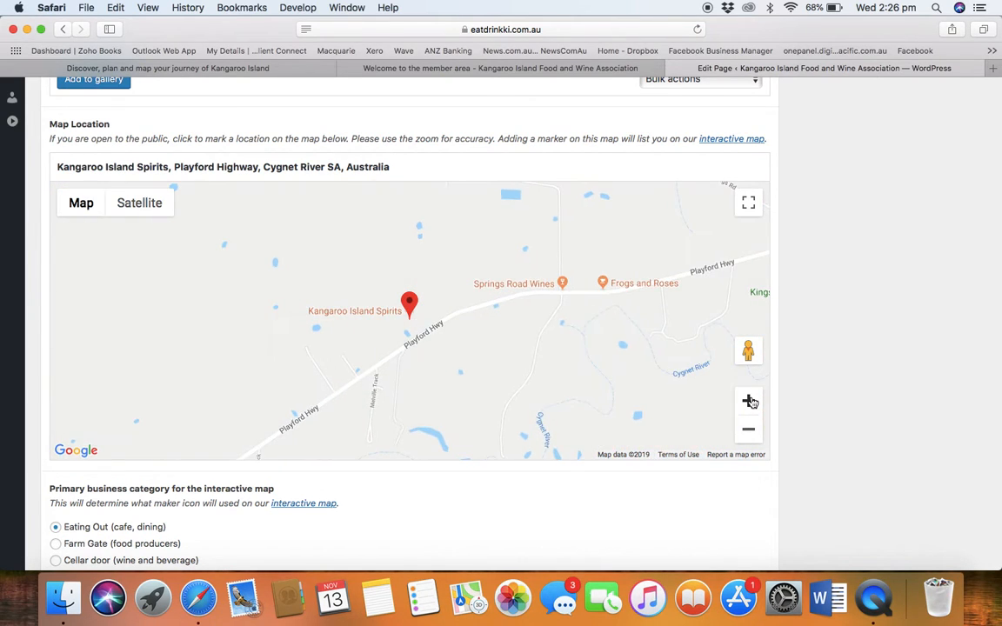
{"action": "left_click", "coordinate": [748, 401]}
{"action": "left_click", "coordinate": [749, 401]}
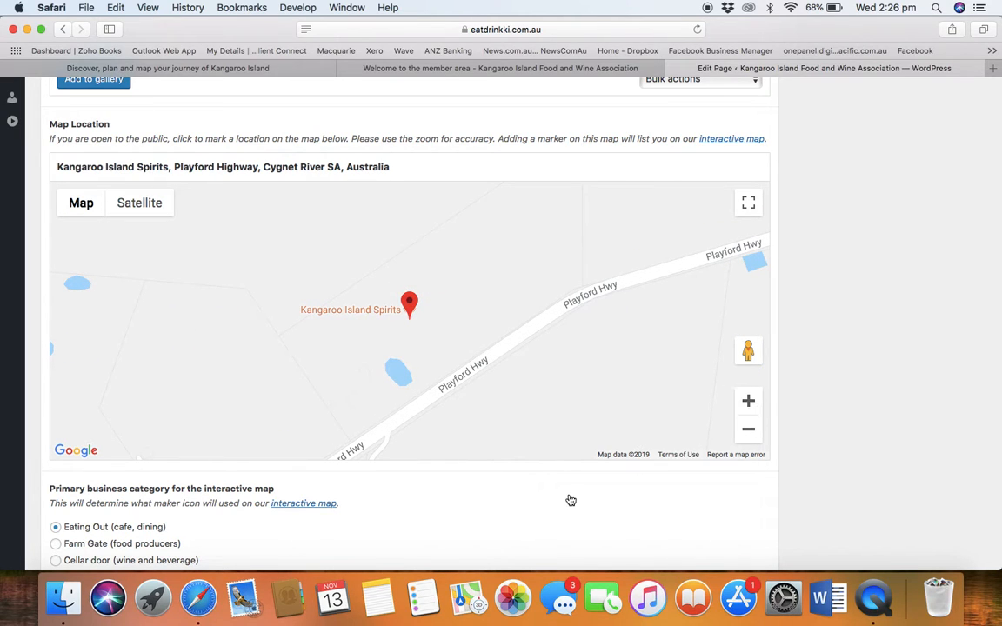
Switch the primary business category for the interactive map to Farm Gate (food producers) and return it to Eating Out (cafe, dining)
{"action": "scroll", "coordinate": [570, 500], "scroll_direction": "down", "scroll_amount": 3}
{"action": "scroll", "coordinate": [569, 499], "scroll_direction": "down", "scroll_amount": 4}
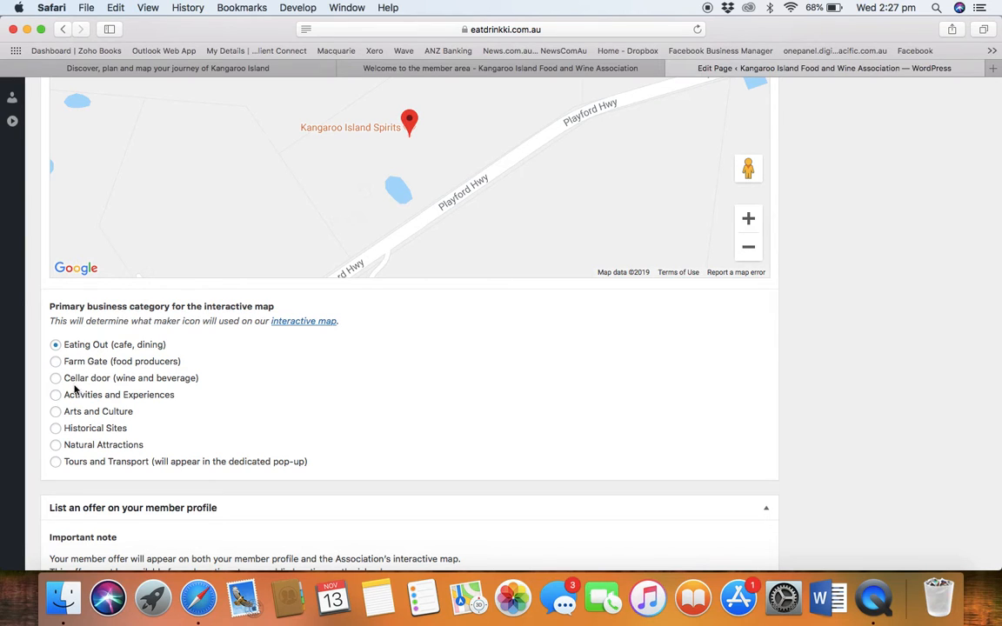
{"action": "left_click", "coordinate": [55, 363]}
{"action": "left_click", "coordinate": [56, 344]}
Update the member page to save and publish its edited details
{"action": "scroll", "coordinate": [398, 462], "scroll_direction": "up", "scroll_amount": 20}
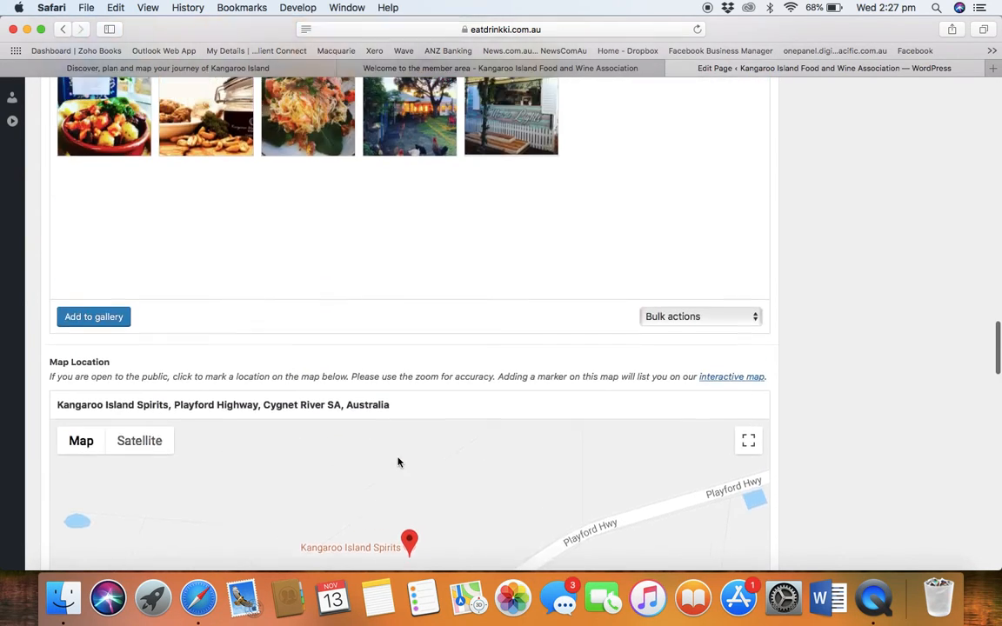
{"action": "scroll", "coordinate": [398, 462], "scroll_direction": "up", "scroll_amount": 15}
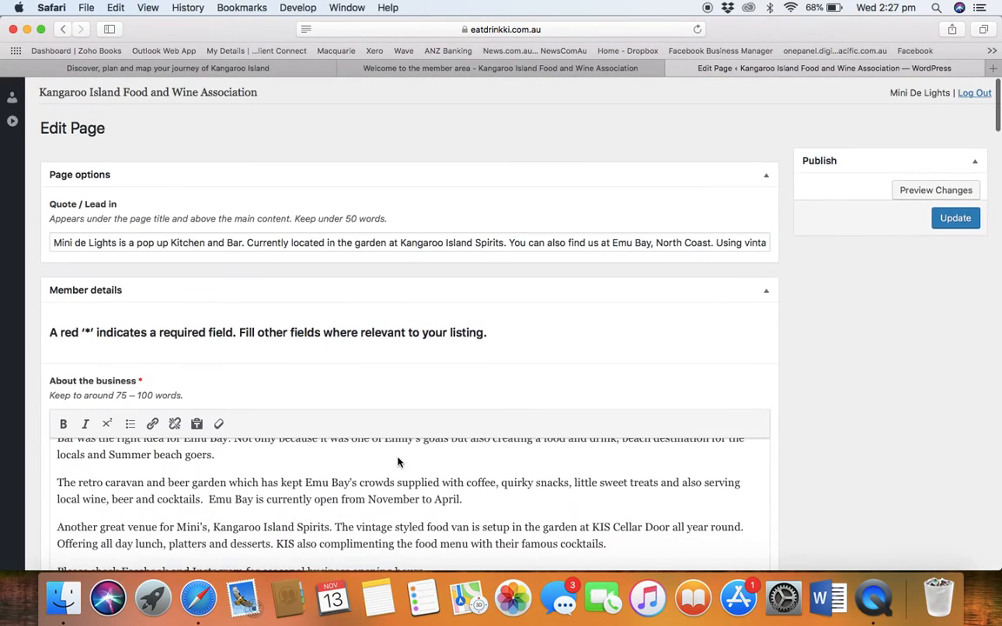
{"action": "left_click", "coordinate": [955, 215]}
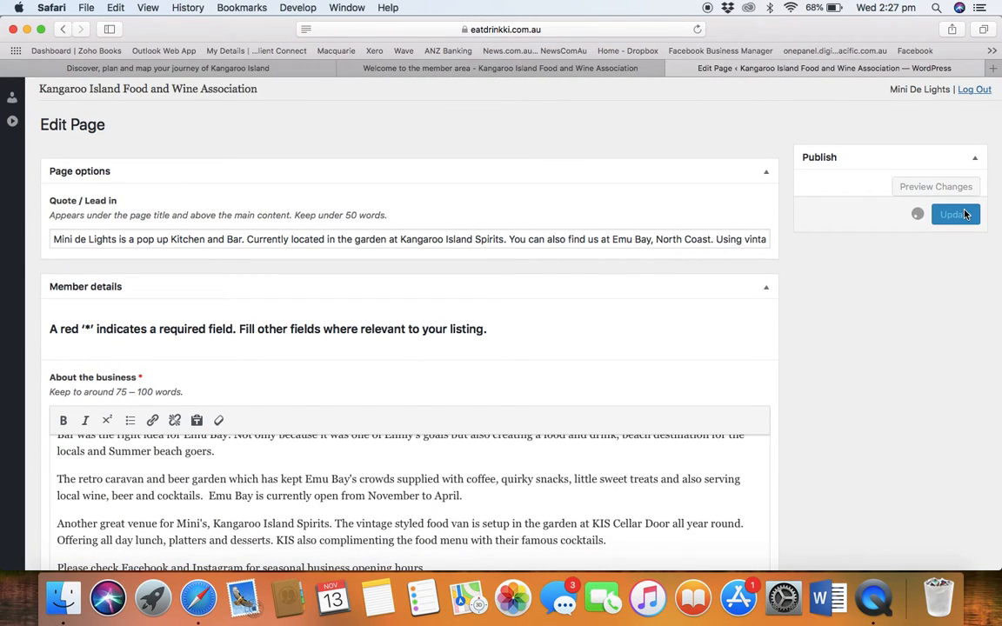